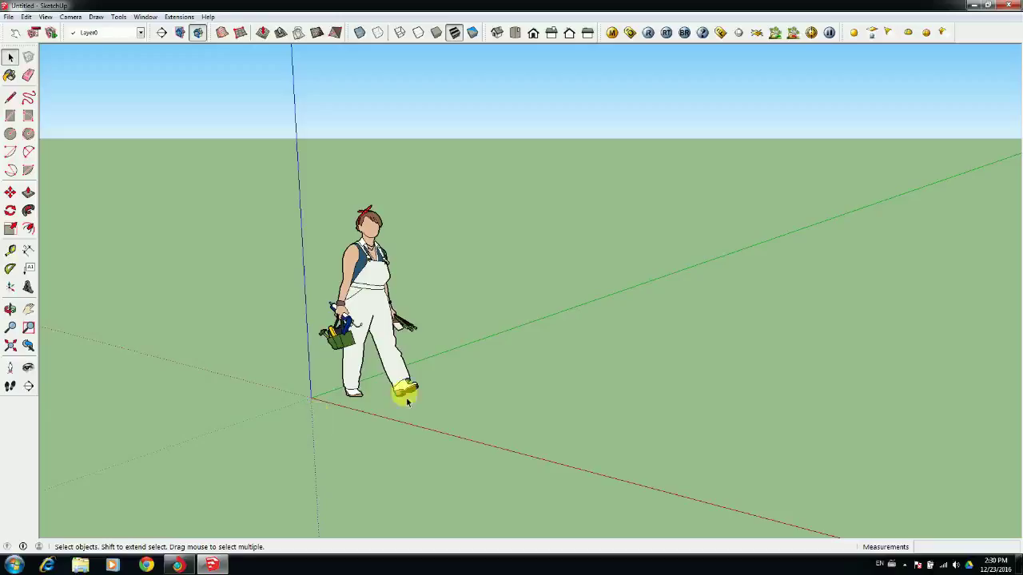
# Draw a 6' by 3' rectangle on the ground beside the figure.
pyautogui.press('r')
pyautogui.scroll(-5, 536, 379)
pyautogui.keyDown('shift'); pyautogui.moveTo(535, 379); pyautogui.dragTo(418, 416, button='middle'); pyautogui.keyUp('shift')
pyautogui.click(395, 329)
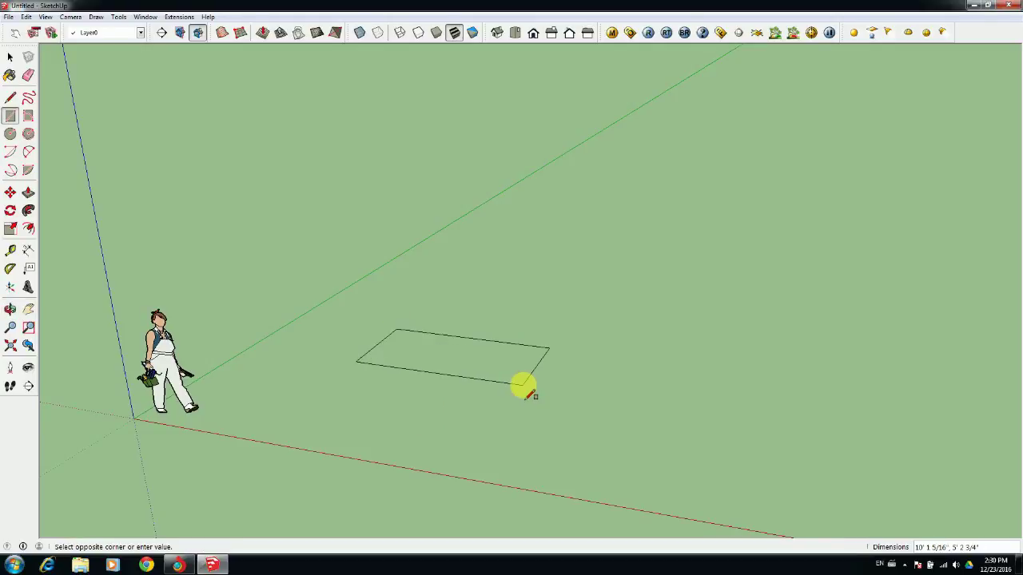
pyautogui.write("'")
pyautogui.press('Return')
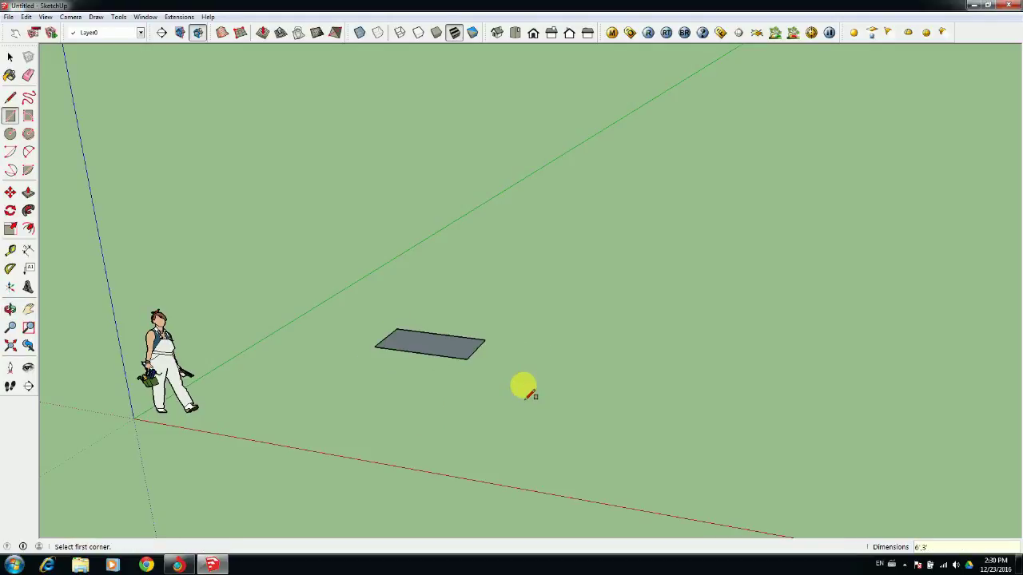
# Push/Pull the rectangle up into a box 18" high.
pyautogui.scroll(3, 346, 315)
pyautogui.scroll(3, 567, 383)
pyautogui.press('p')
pyautogui.click(491, 356)
pyautogui.write('1.5')
pyautogui.press('Return')
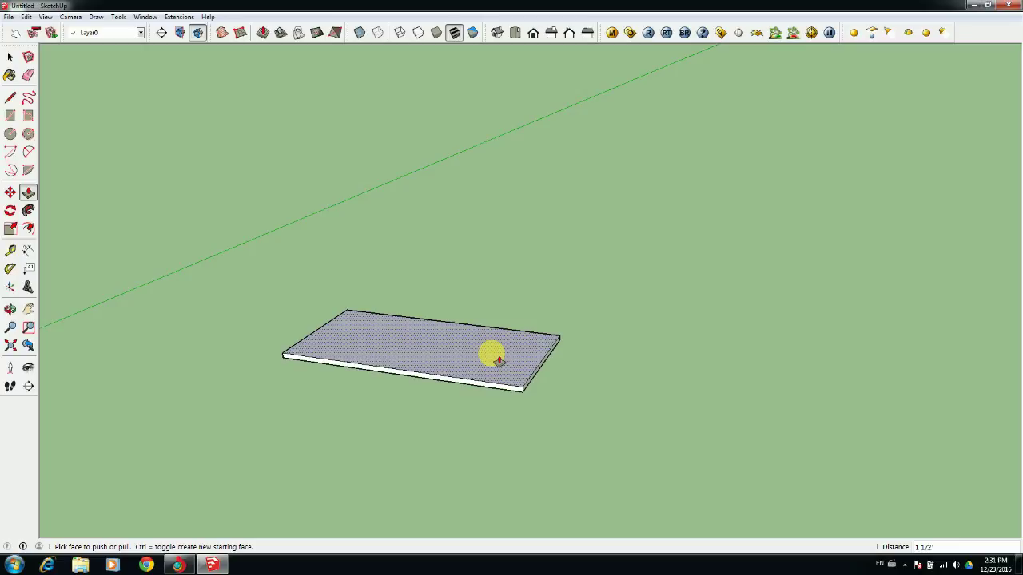
pyautogui.write('18')
pyautogui.press('Return')
# Outline the seat opening on the box's front face and push it back to form the armrests, backrest and seat.
pyautogui.moveTo(392, 392); pyautogui.dragTo(447, 359, button='middle')
pyautogui.press('l')
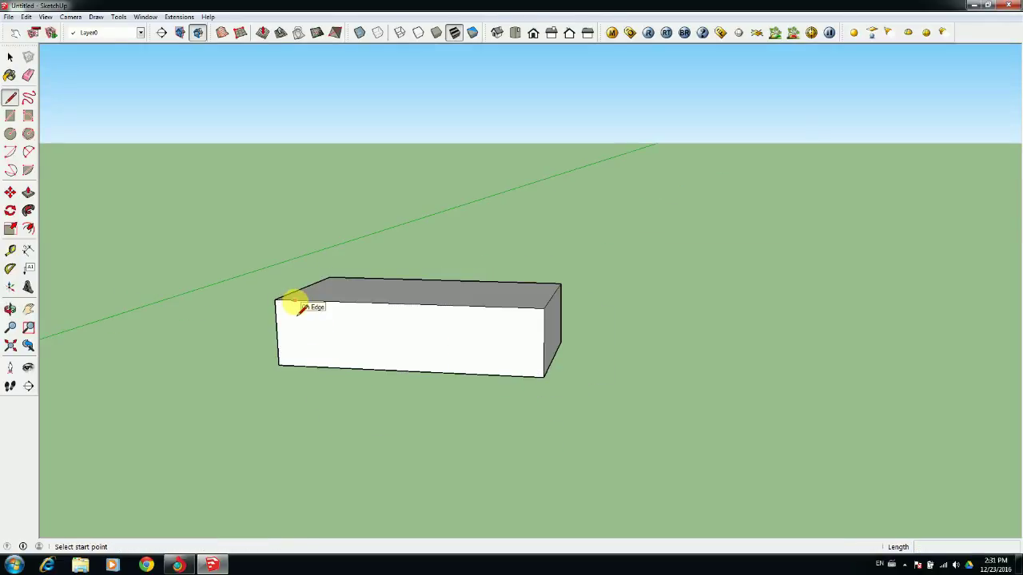
pyautogui.click(519, 353)
pyautogui.click(520, 307)
pyautogui.moveTo(520, 307)
pyautogui.mouseDown(button='middle')
pyautogui.moveTo(358, 320)
pyautogui.moveTo(466, 423)
pyautogui.moveTo(489, 378)
pyautogui.mouseUp(button='middle')
pyautogui.press('p')
pyautogui.moveTo(487, 346); pyautogui.dragTo(545, 294)
# Round the upper front edge of one armrest with an arc and push away the waste corner.
pyautogui.moveTo(505, 318); pyautogui.dragTo(478, 341, button='middle')
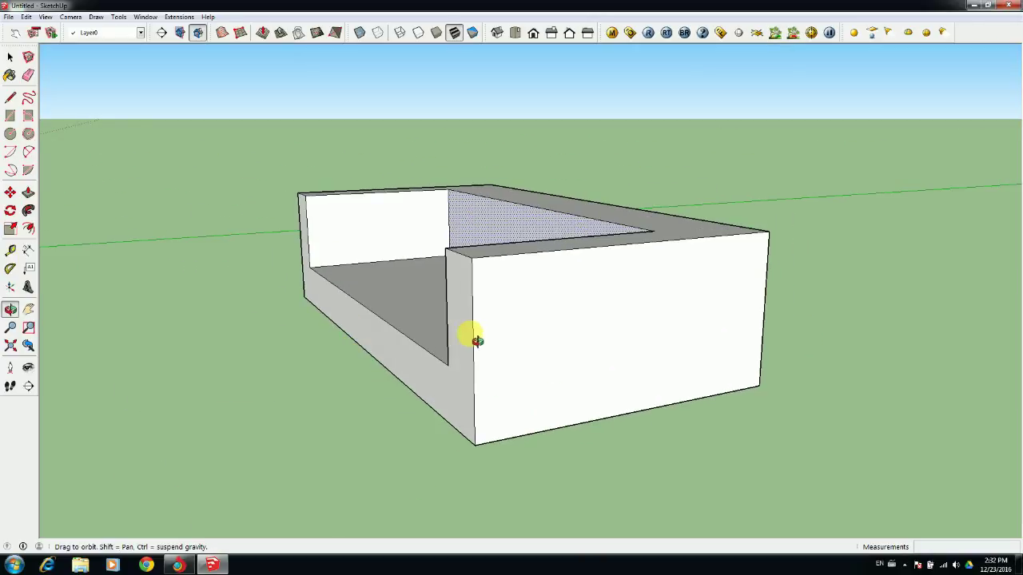
pyautogui.press('a')
pyautogui.click(473, 286)
pyautogui.click(497, 255)
pyautogui.click(480, 266)
pyautogui.press('p')
pyautogui.click(476, 263)
pyautogui.click(443, 256)
# Round the upper front edge of the opposite armrest with an arc and remove its waste corner.
pyautogui.moveTo(355, 275); pyautogui.dragTo(701, 326, button='middle')
pyautogui.press('a')
pyautogui.click(641, 326)
pyautogui.doubleClick(663, 350)
pyautogui.press('p')
pyautogui.click(662, 334)
pyautogui.click(678, 321)
# Divide the seat surface into four cushion sections with lines running from back to front.
pyautogui.moveTo(707, 392)
pyautogui.mouseDown(button='middle')
pyautogui.moveTo(679, 422)
pyautogui.moveTo(632, 375)
pyautogui.mouseUp(button='middle')
pyautogui.press('l')
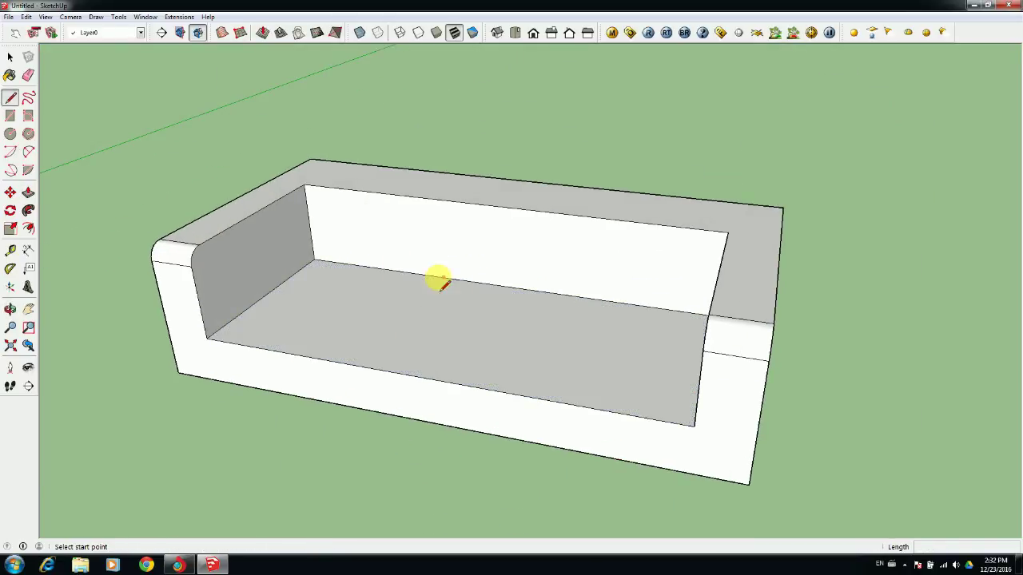
pyautogui.click(409, 273)
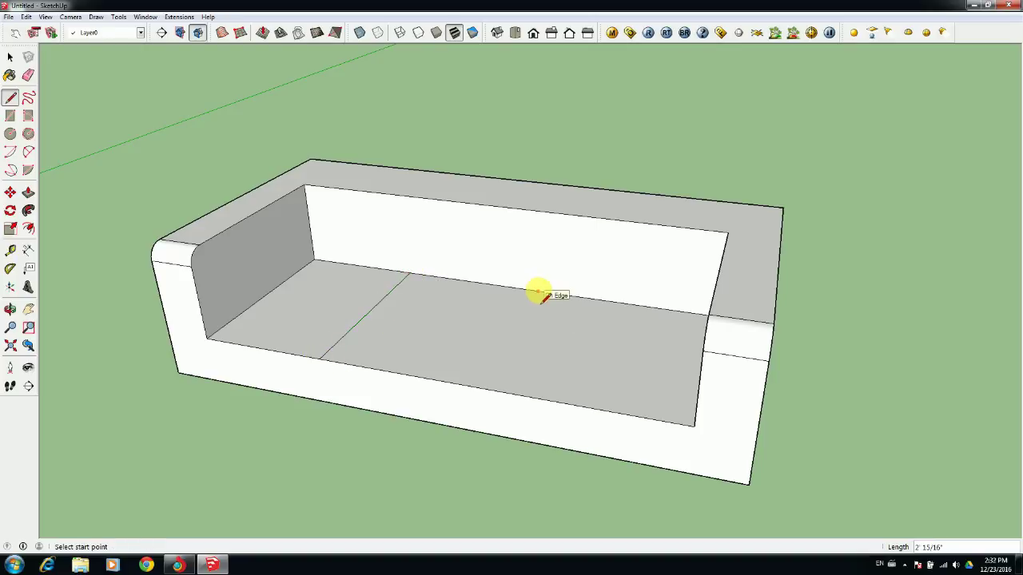
pyautogui.click(478, 385)
pyautogui.moveTo(477, 385); pyautogui.dragTo(486, 473, button='middle')
pyautogui.hotkey('ctrl', 'z')
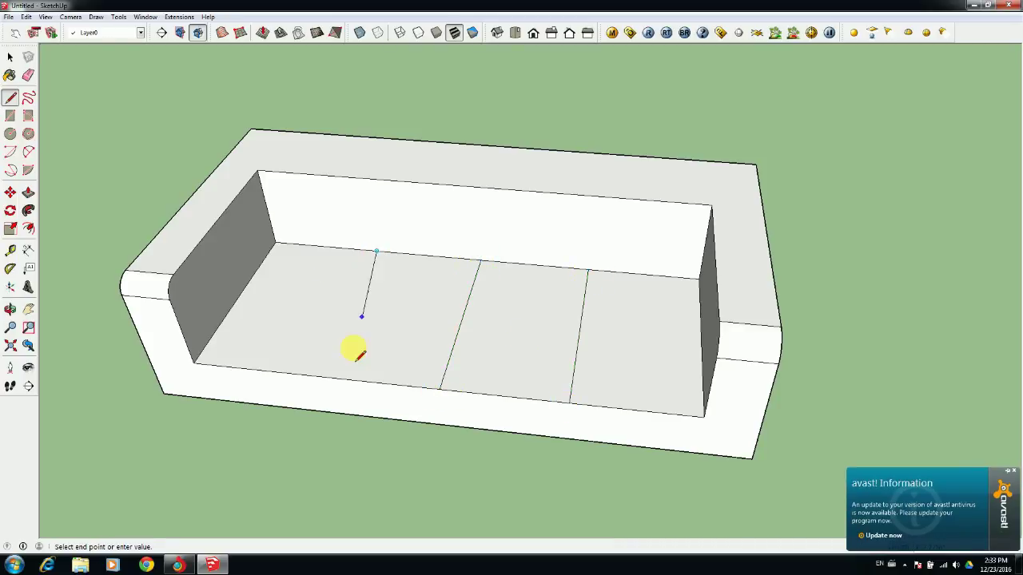
# Round the cushion corners with arcs at the back ends of the three dividing lines.
pyautogui.press('c')
pyautogui.press('a')
pyautogui.click(360, 252)
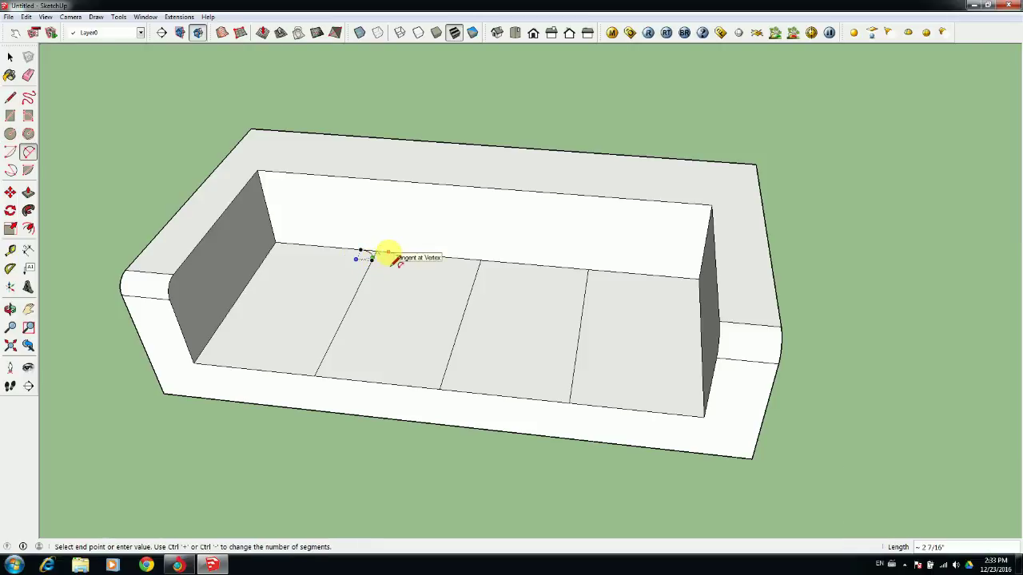
pyautogui.scroll(4, 397, 257)
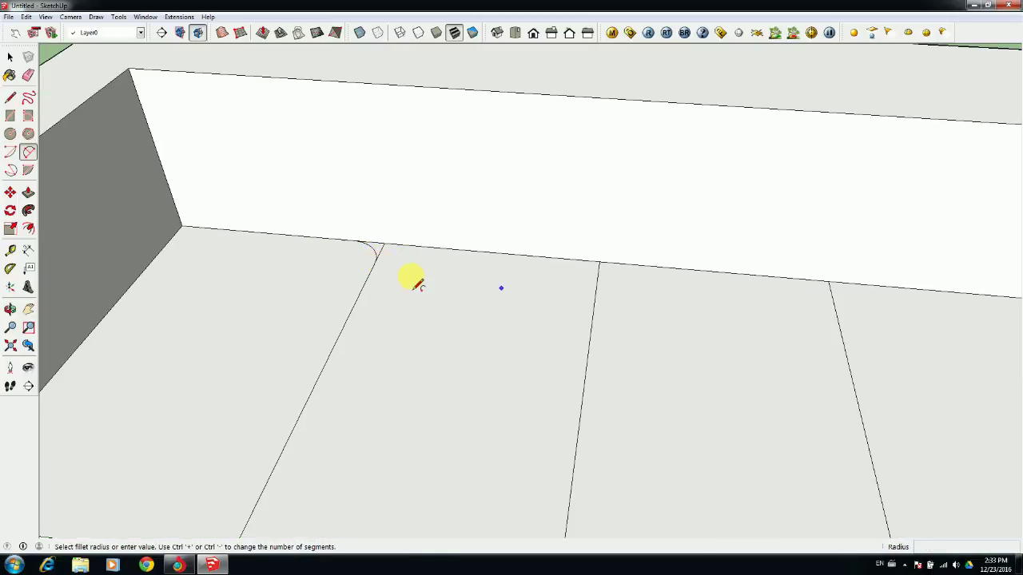
pyautogui.click(598, 279)
pyautogui.scroll(-5, 616, 270)
pyautogui.scroll(2, 748, 287)
pyautogui.click(747, 284)
pyautogui.doubleClick(761, 274)
# Round the two outer back corners of the seat where it meets the armrests.
pyautogui.scroll(-3, 762, 274)
pyautogui.doubleClick(877, 284)
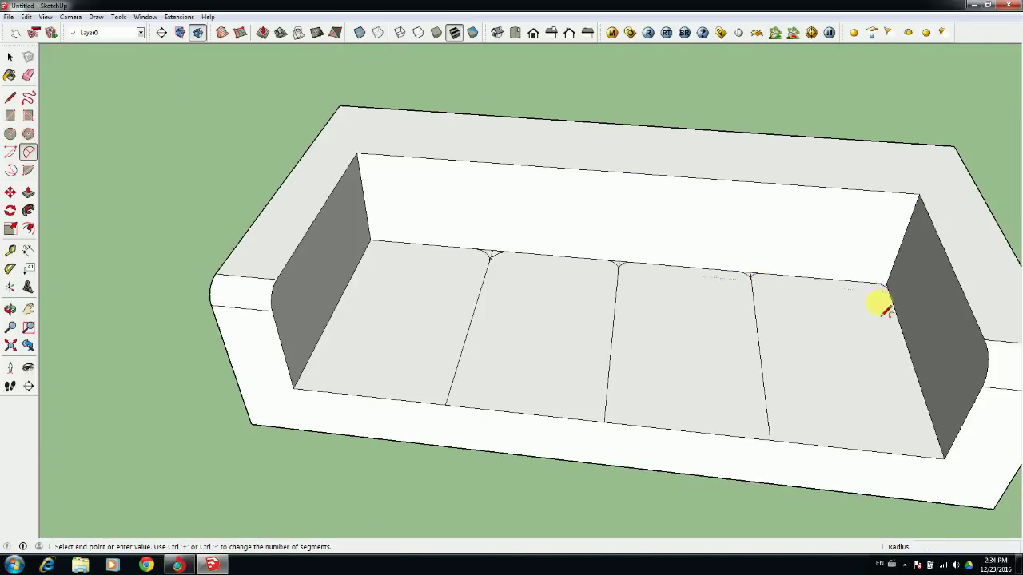
pyautogui.scroll(3, 390, 265)
pyautogui.doubleClick(370, 226)
# Round the cushion corners with arcs at the front ends of the three dividing lines.
pyautogui.scroll(-4, 372, 227)
pyautogui.scroll(1, 431, 351)
pyautogui.click(415, 361)
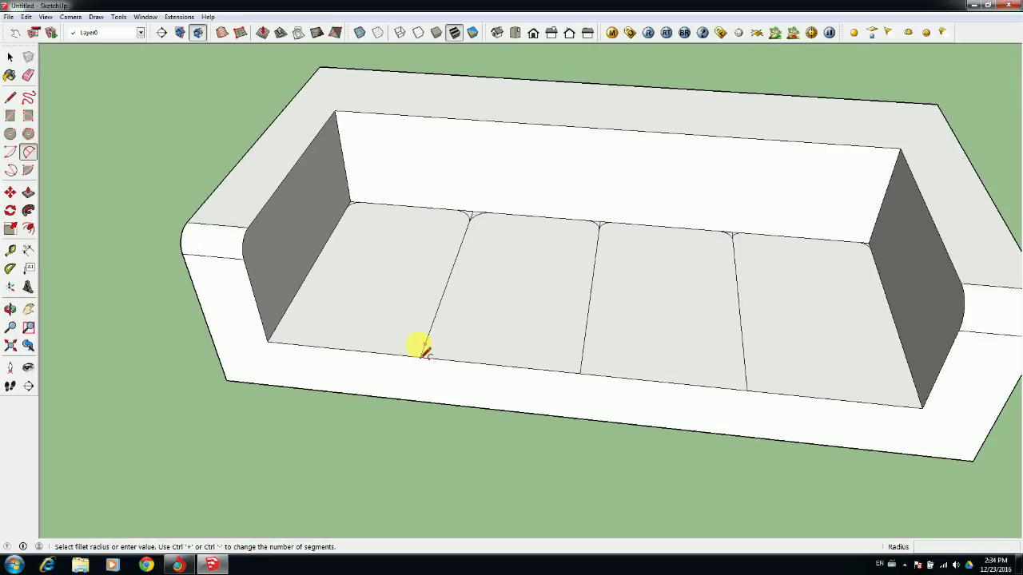
pyautogui.click(431, 356)
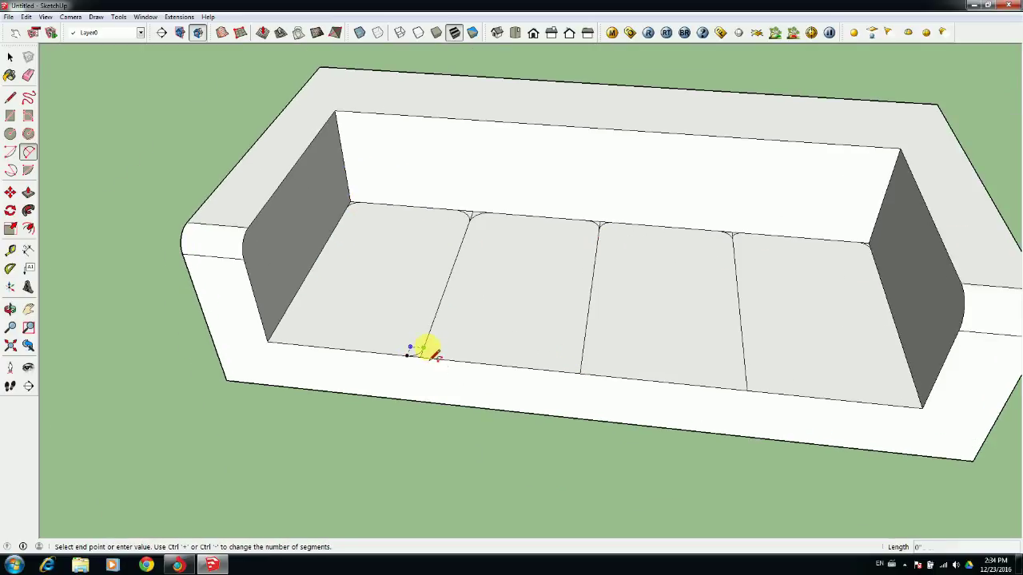
pyautogui.click(562, 371)
pyautogui.click(577, 369)
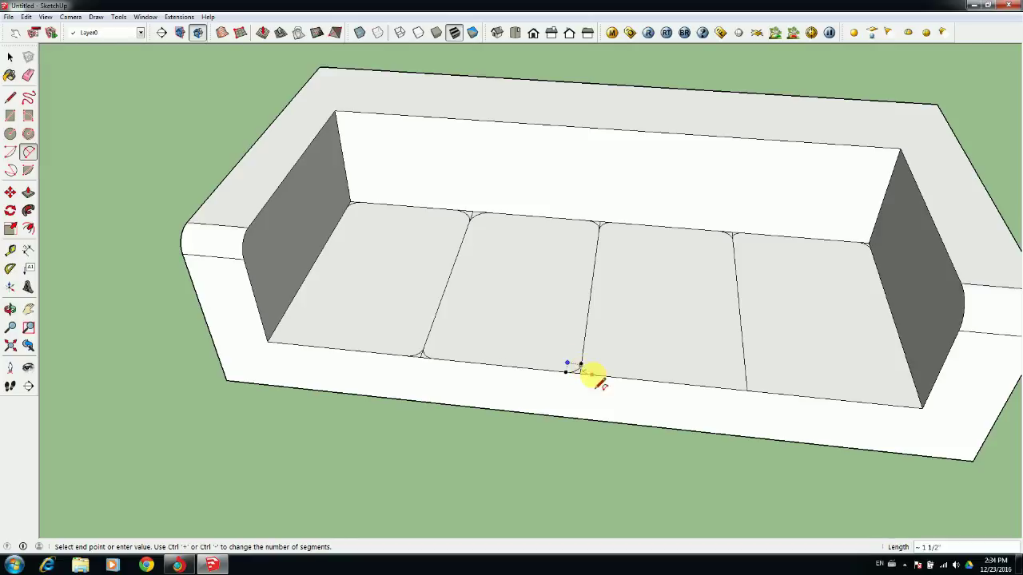
pyautogui.click(745, 387)
# Erase the leftover line segments between the rounded cushion corners.
pyautogui.scroll(3, 707, 409)
pyautogui.press('e')
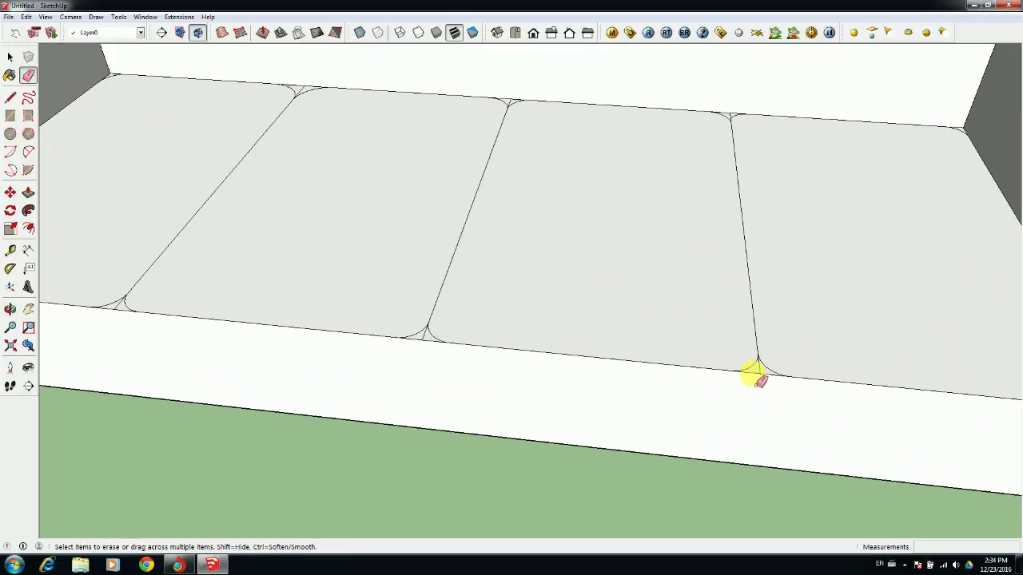
pyautogui.scroll(3, 313, 75)
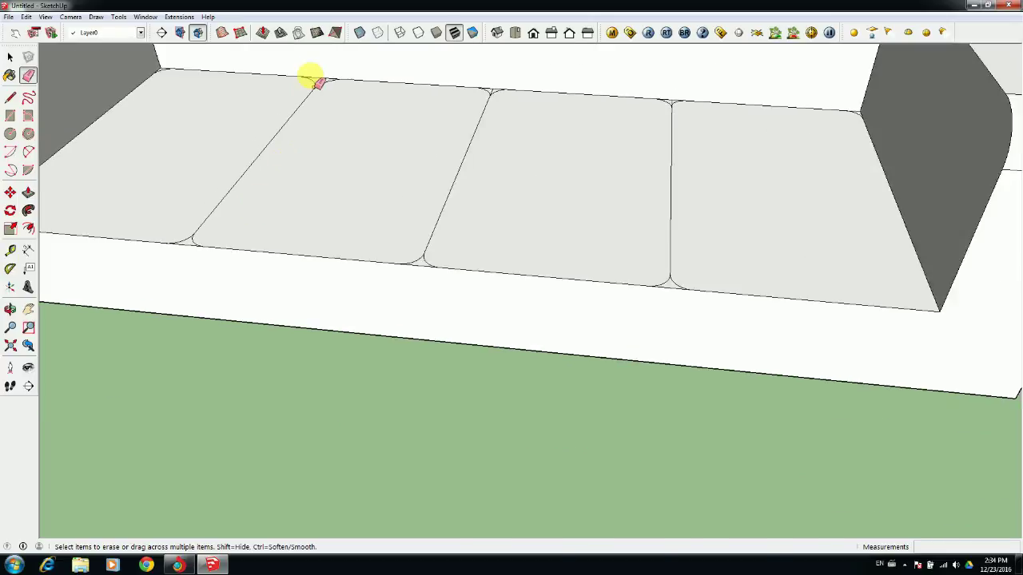
pyautogui.scroll(-5, 858, 120)
# Mark off the outer front corner of the leftmost cushion beside the armrest.
pyautogui.moveTo(844, 174); pyautogui.dragTo(801, 241, button='middle')
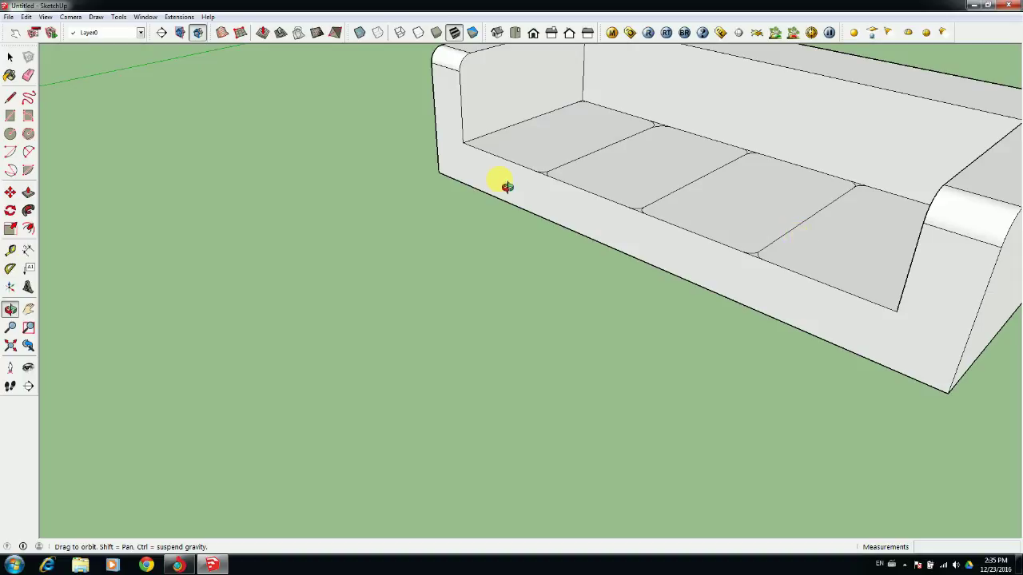
pyautogui.scroll(4, 506, 186)
pyautogui.press('l')
pyautogui.click(450, 121)
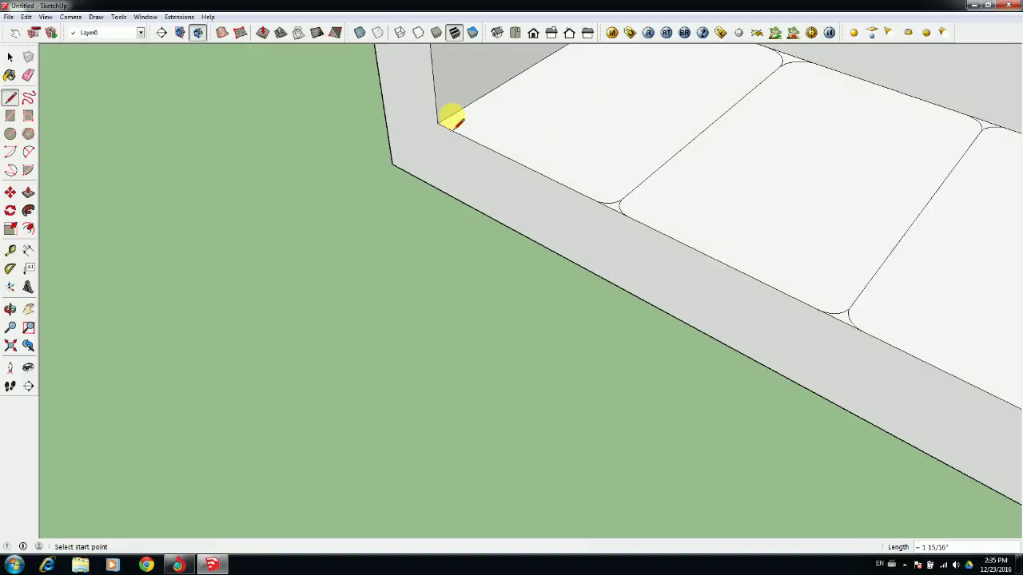
pyautogui.click(457, 126)
pyautogui.scroll(-2, 452, 130)
# Round the outer front corner of the rightmost cushion beside the armrest.
pyautogui.click(989, 396)
pyautogui.moveTo(1000, 397); pyautogui.dragTo(915, 391, button='middle')
pyautogui.keyDown('shift'); pyautogui.moveTo(915, 392); pyautogui.dragTo(760, 302, button='middle'); pyautogui.keyUp('shift')
pyautogui.scroll(3, 759, 302)
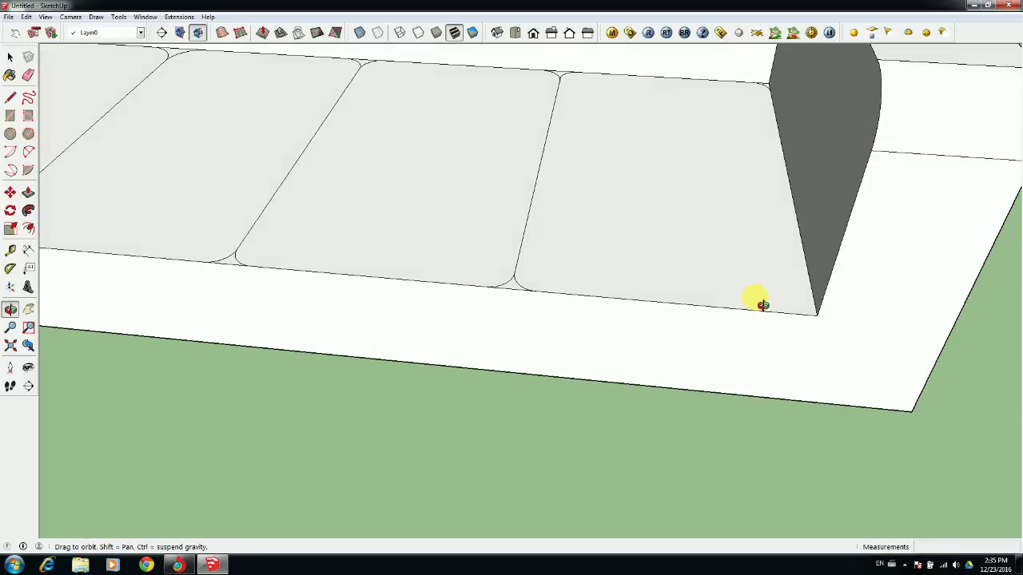
pyautogui.click(814, 295)
pyautogui.press('a')
pyautogui.click(811, 298)
# Start the Paint Bucket and switch the materials to the Carpet, Fabrics, Leathers, Textiles collection.
pyautogui.scroll(-5, 794, 320)
pyautogui.moveTo(792, 317)
pyautogui.mouseDown(button='middle')
pyautogui.moveTo(662, 322)
pyautogui.moveTo(913, 229)
pyautogui.mouseUp(button='middle')
pyautogui.press('b')
pyautogui.moveTo(771, 60); pyautogui.dragTo(932, 53)
pyautogui.scroll(-3, 737, 165)
pyautogui.keyDown('shift'); pyautogui.moveTo(738, 164); pyautogui.dragTo(615, 244, button='middle'); pyautogui.keyUp('shift')
pyautogui.click(907, 393)
pyautogui.click(937, 391)
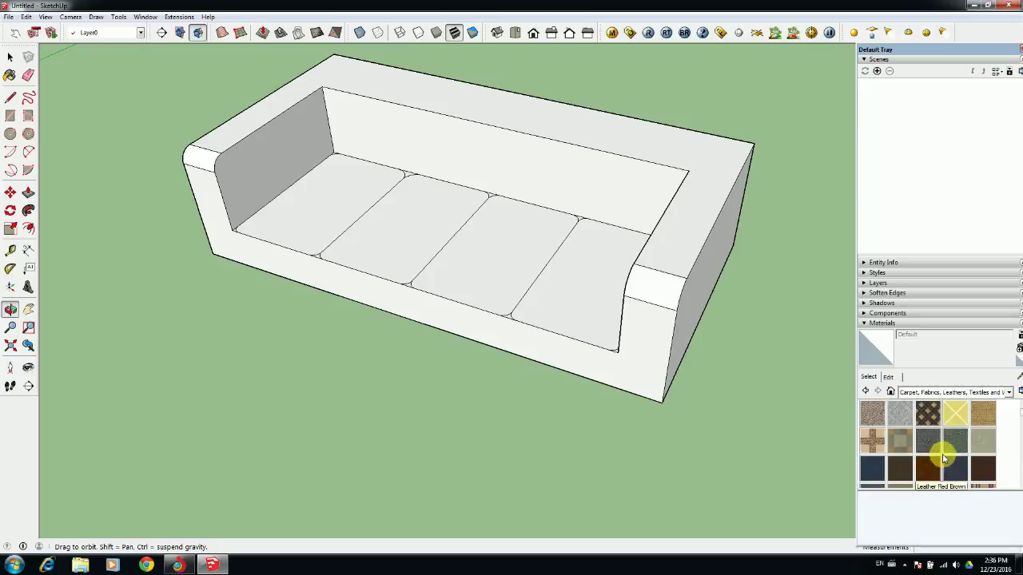
# Paint the four cushion sections with the Carpet Berber Multi material.
pyautogui.click(872, 413)
pyautogui.click(579, 280)
pyautogui.click(513, 267)
pyautogui.click(424, 232)
pyautogui.click(338, 201)
# Push/Pull all four cushion sections up by 4".
pyautogui.press('p')
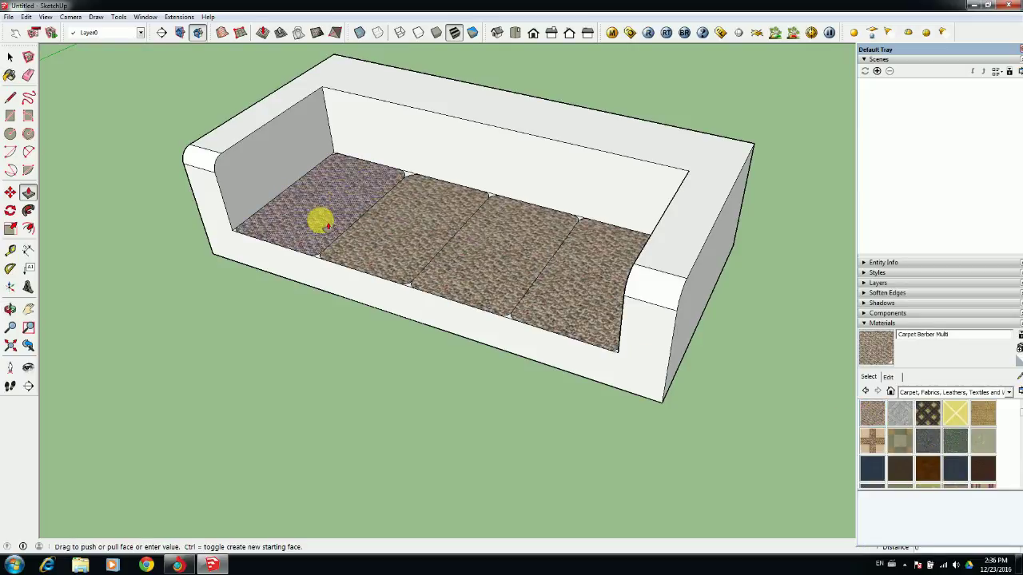
pyautogui.moveTo(324, 223); pyautogui.dragTo(329, 216)
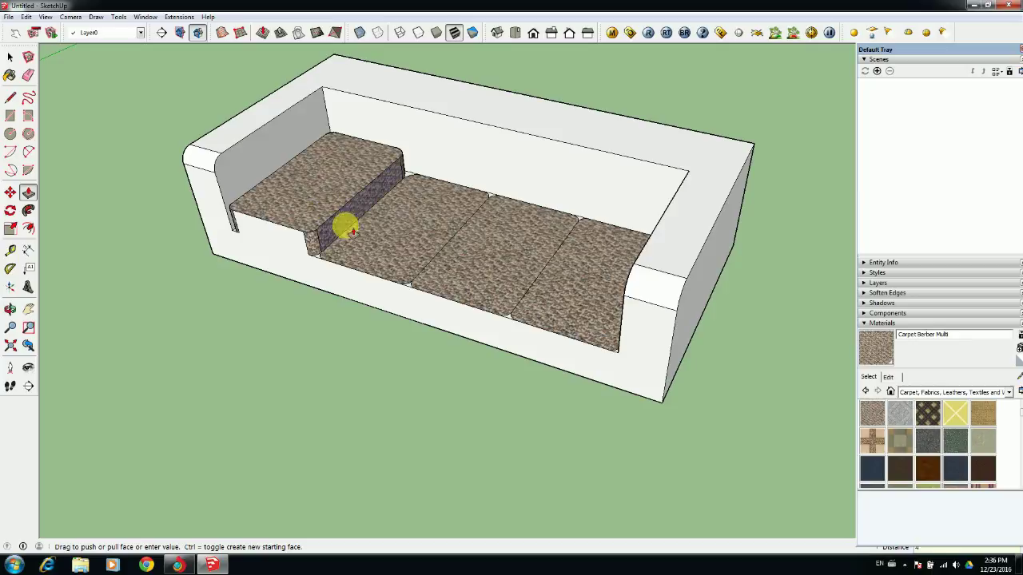
pyautogui.doubleClick(383, 238)
pyautogui.doubleClick(468, 262)
pyautogui.doubleClick(566, 299)
# Draw a line along the front base of the cushions and paint their front faces with Carpet Berber Multi.
pyautogui.press('l')
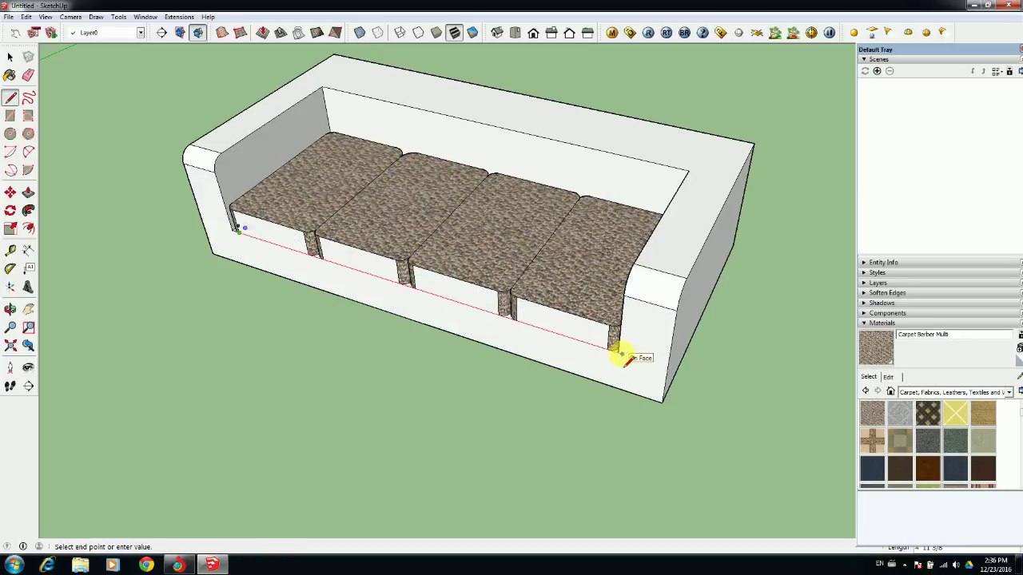
pyautogui.click(622, 354)
pyautogui.press('b')
pyautogui.click(590, 333)
pyautogui.click(453, 290)
pyautogui.click(364, 263)
pyautogui.click(285, 242)
pyautogui.scroll(-1, 285, 244)
pyautogui.moveTo(502, 331)
pyautogui.mouseDown(button='middle')
pyautogui.moveTo(481, 281)
pyautogui.moveTo(496, 349)
pyautogui.moveTo(487, 331)
pyautogui.moveTo(516, 327)
pyautogui.moveTo(653, 184)
pyautogui.moveTo(582, 297)
pyautogui.moveTo(576, 272)
pyautogui.mouseUp(button='middle')
pyautogui.scroll(3, 576, 273)
pyautogui.moveTo(454, 204); pyautogui.dragTo(394, 130, button='middle')
pyautogui.scroll(-5, 367, 148)
pyautogui.moveTo(338, 167); pyautogui.dragTo(594, 274, button='middle')
pyautogui.press('p')
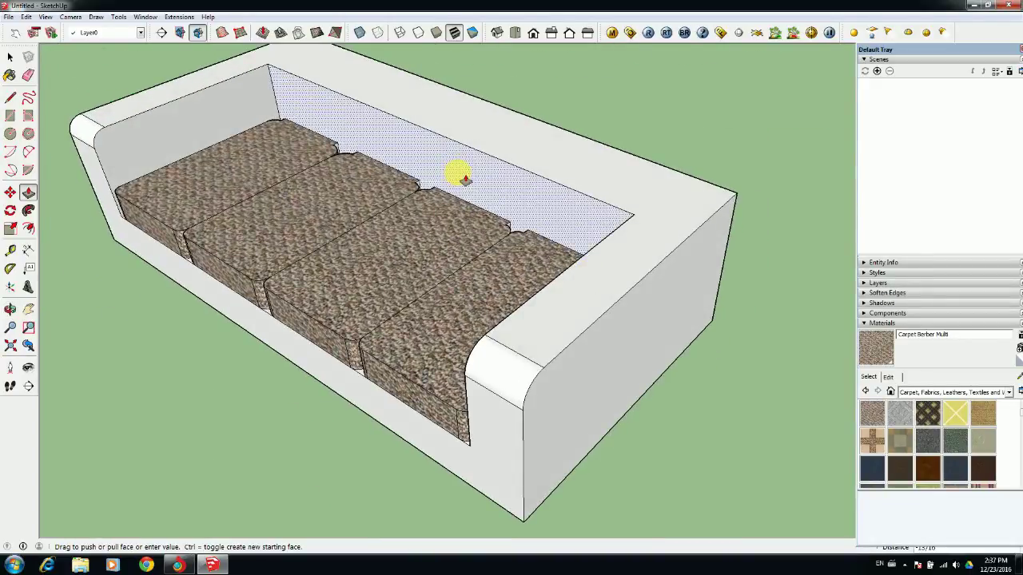
pyautogui.moveTo(457, 172); pyautogui.dragTo(666, 369, button='middle')
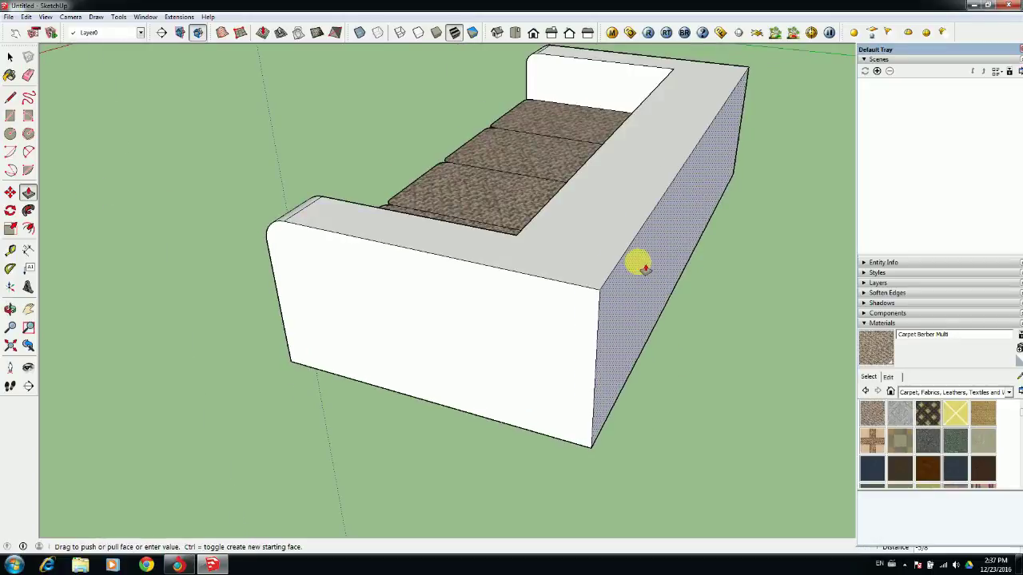
pyautogui.moveTo(622, 308); pyautogui.dragTo(631, 257, button='middle')
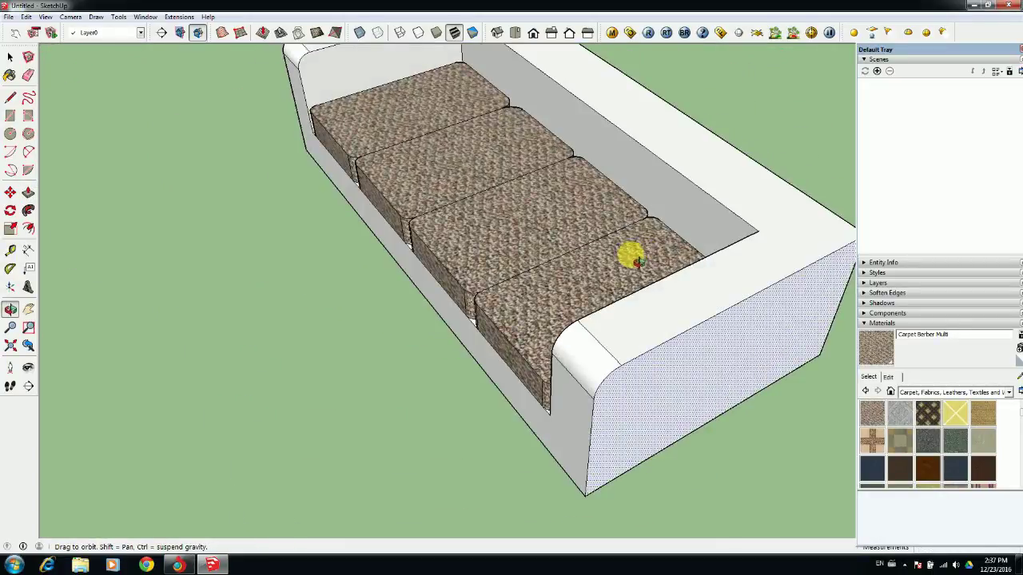
# Offset the sofa's top face inward and round the inner outline's front corners on the right armrest.
pyautogui.press('f')
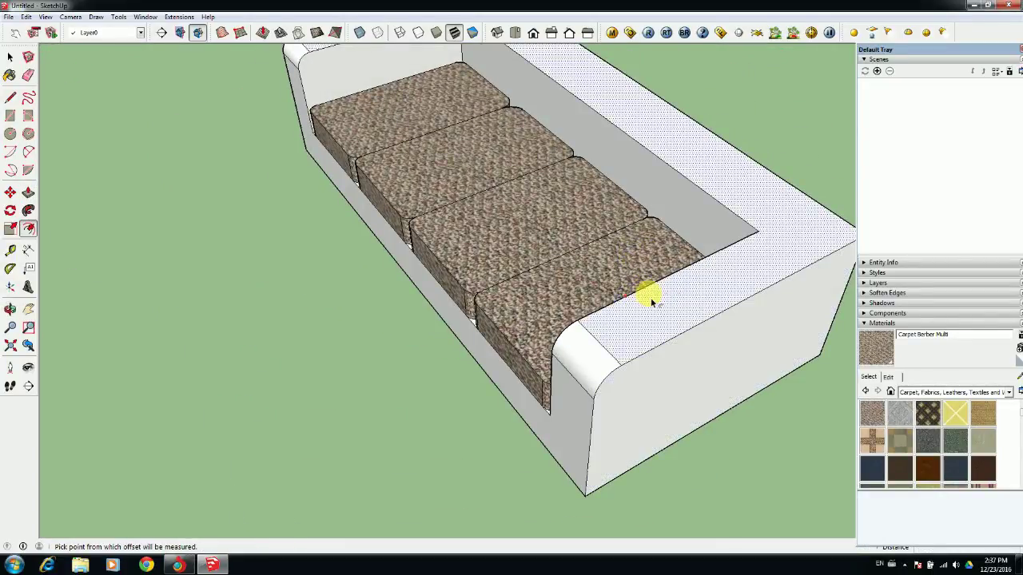
pyautogui.click(652, 300)
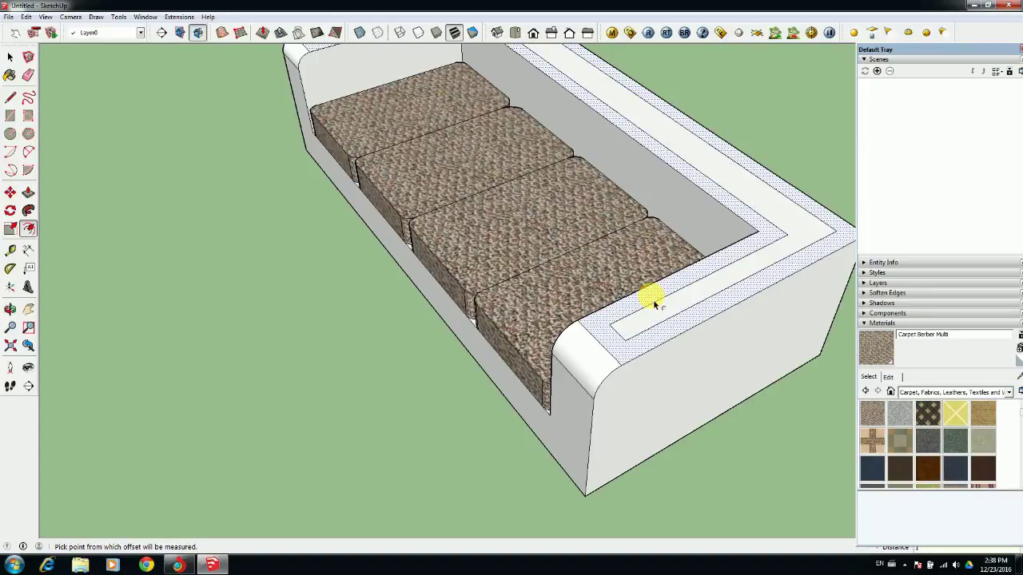
pyautogui.press('a')
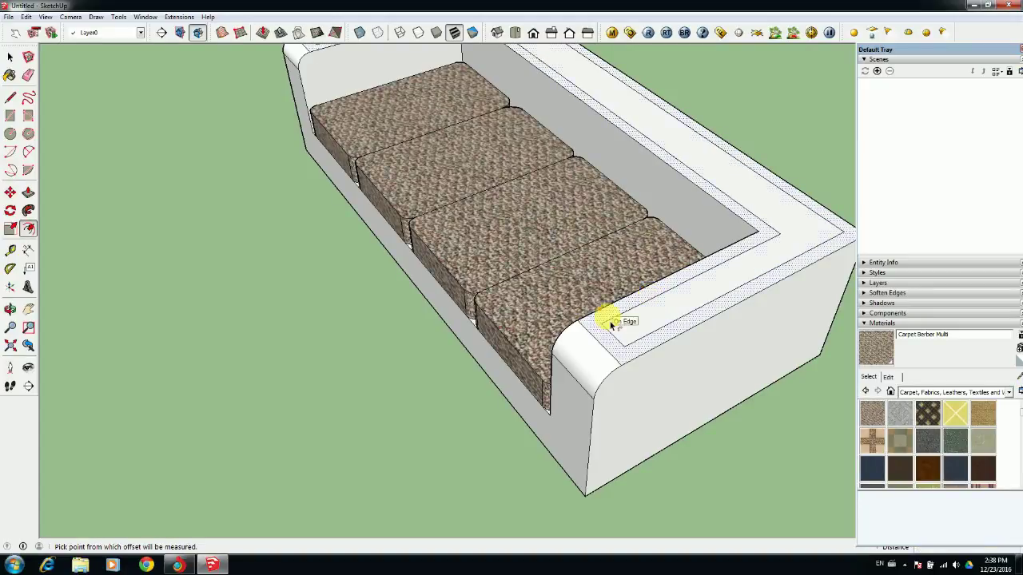
pyautogui.click(615, 336)
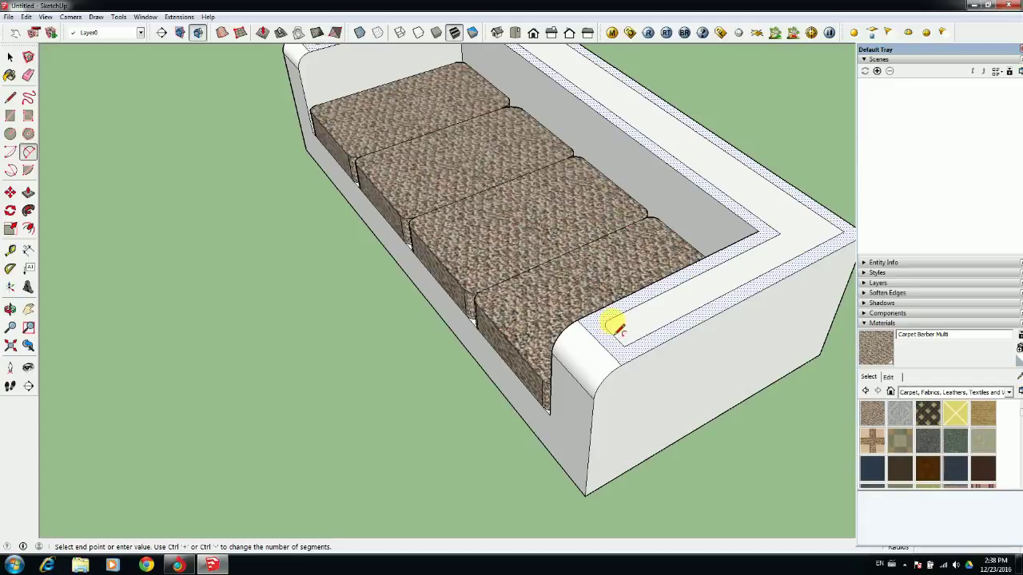
pyautogui.scroll(1, 619, 342)
pyautogui.scroll(-1, 620, 345)
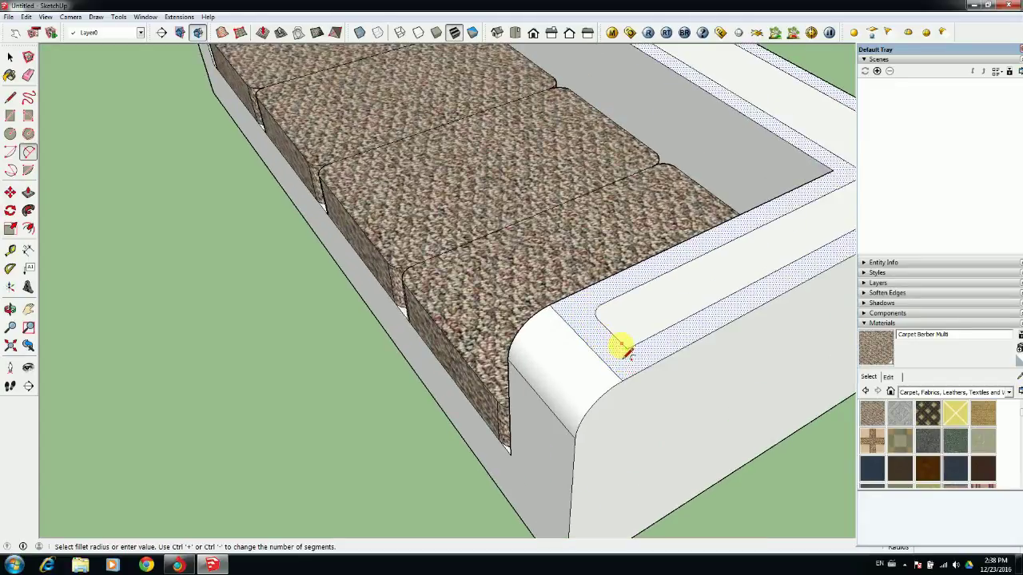
# Round the inner outline's front corners on top of the left armrest.
pyautogui.moveTo(634, 345); pyautogui.dragTo(566, 169, button='middle')
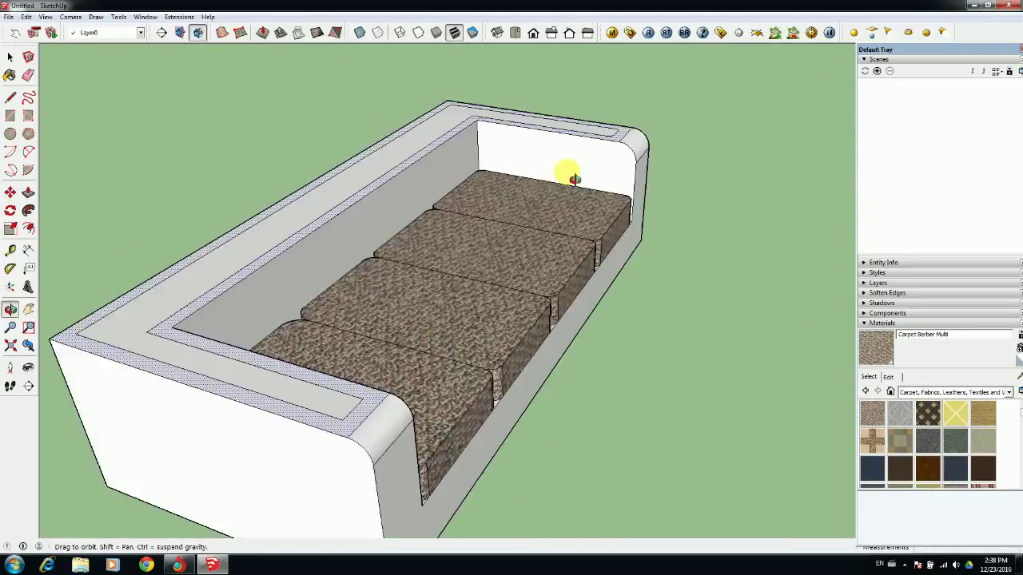
pyautogui.scroll(5, 338, 472)
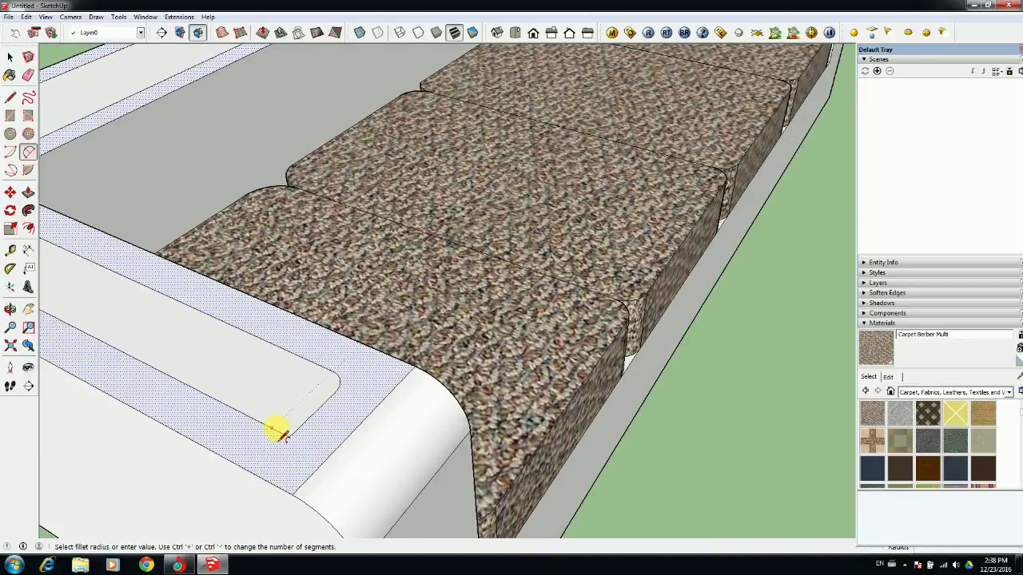
pyautogui.press('Escape')
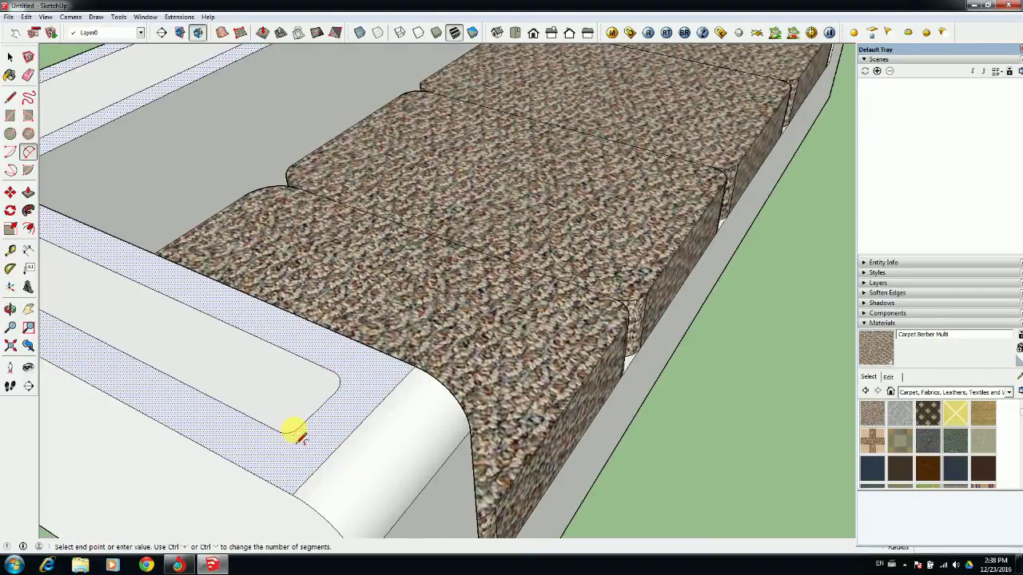
# Paint the sofa's body, armrests, top rim and inner backrest faces with Wood Cherry Original.
pyautogui.scroll(-6, 296, 428)
pyautogui.moveTo(297, 423)
pyautogui.mouseDown(button='middle')
pyautogui.moveTo(183, 405)
pyautogui.moveTo(308, 343)
pyautogui.moveTo(263, 392)
pyautogui.mouseUp(button='middle')
pyautogui.press('b')
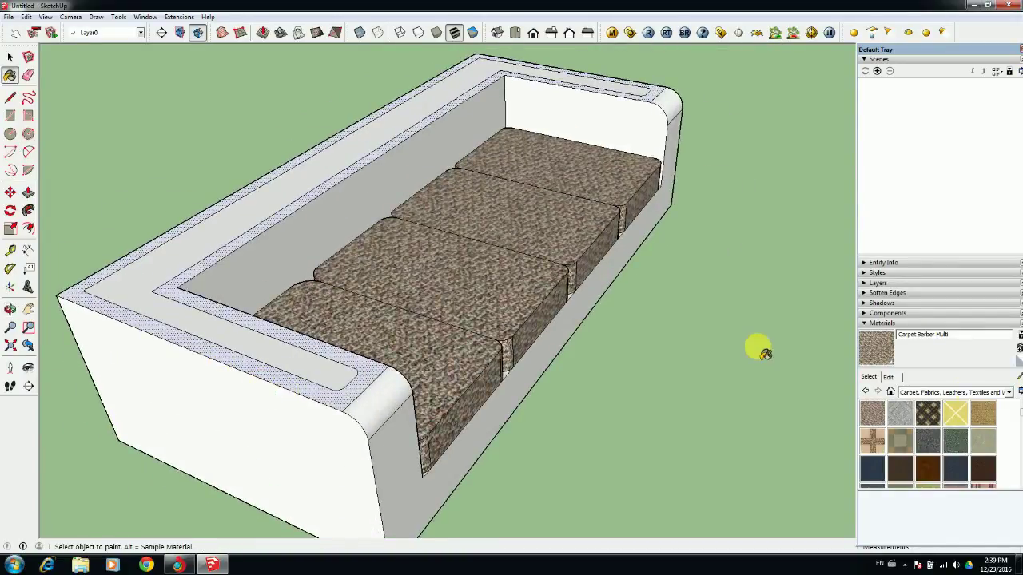
pyautogui.click(1009, 393)
pyautogui.click(943, 530)
pyautogui.click(927, 412)
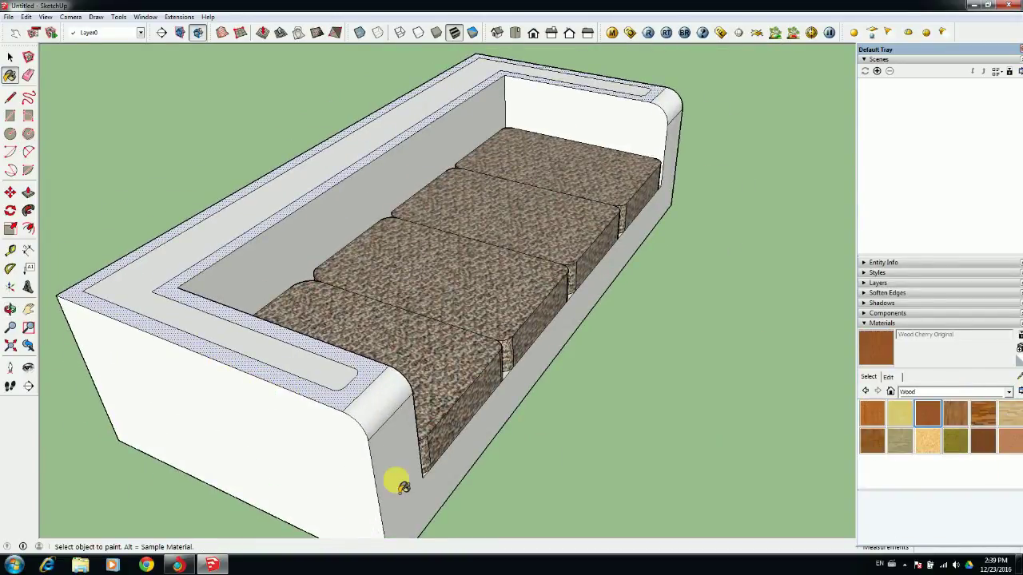
pyautogui.click(400, 482)
pyautogui.click(331, 459)
pyautogui.click(79, 298)
pyautogui.click(386, 397)
pyautogui.click(621, 126)
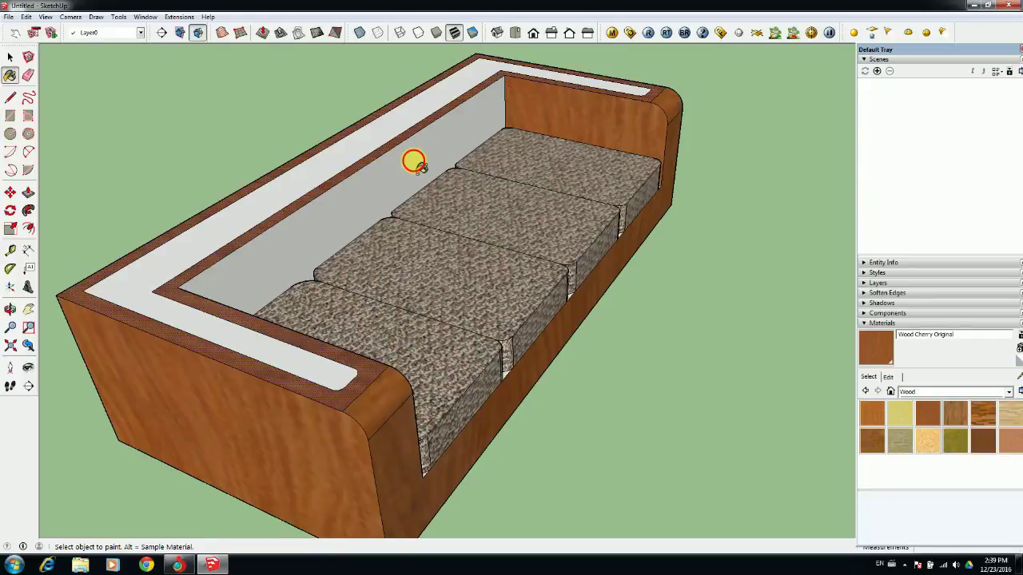
pyautogui.click(414, 161)
# Paint the inset face along the sofa's top with Wood Veneer 02 and Push/Pull it up 1.5".
pyautogui.click(1009, 440)
pyautogui.click(329, 383)
pyautogui.press('p')
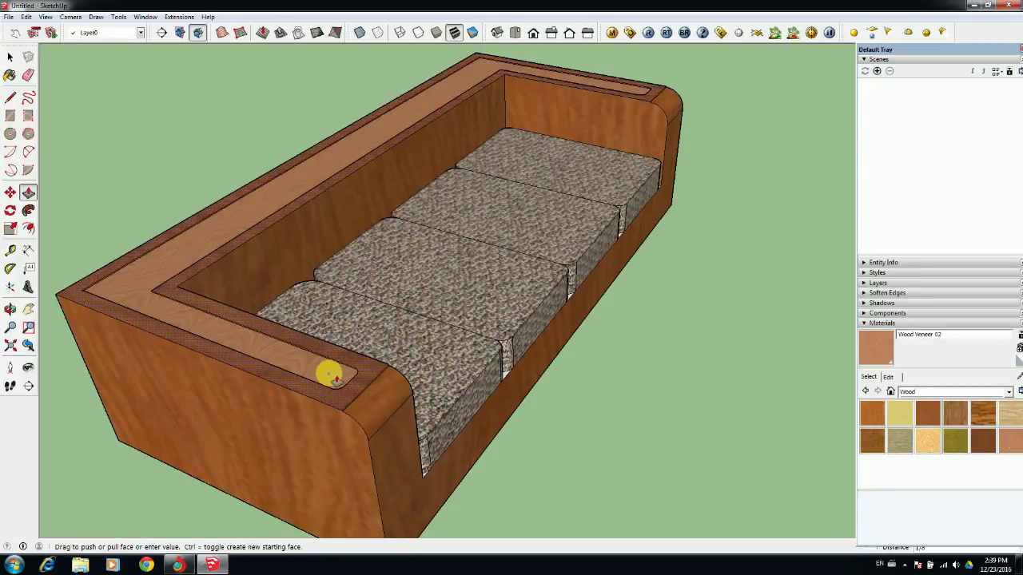
pyautogui.hotkey('ctrl', 'z')
pyautogui.press('space')
pyautogui.click(150, 291)
pyautogui.press('p')
pyautogui.moveTo(150, 303); pyautogui.dragTo(149, 300)
pyautogui.click(152, 302)
pyautogui.write('1.5')
pyautogui.press('Return')
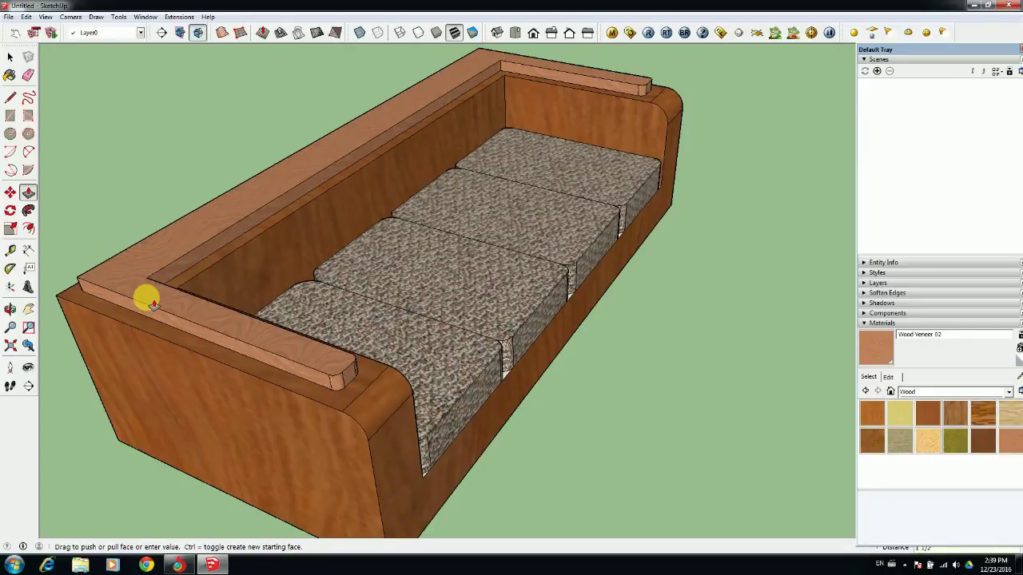
# Sample Wood Cherry Original from the sofa and apply it to a remaining unpainted face of the body.
pyautogui.moveTo(87, 319)
pyautogui.mouseDown(button='middle')
pyautogui.moveTo(251, 337)
pyautogui.moveTo(168, 375)
pyautogui.moveTo(182, 336)
pyautogui.moveTo(352, 336)
pyautogui.moveTo(548, 245)
pyautogui.moveTo(518, 237)
pyautogui.mouseUp(button='middle')
pyautogui.scroll(-3, 181, 335)
pyautogui.press('b')
pyautogui.keyDown('alt'); pyautogui.click(340, 203); pyautogui.keyUp('alt')
pyautogui.click(377, 201)
# Paint the small base faces exposed at the cushions' front corners with the sampled Wood Cherry Original.
pyautogui.scroll(-2, 388, 224)
pyautogui.scroll(5, 492, 285)
pyautogui.moveTo(513, 294); pyautogui.dragTo(665, 381, button='middle')
pyautogui.scroll(3, 217, 158)
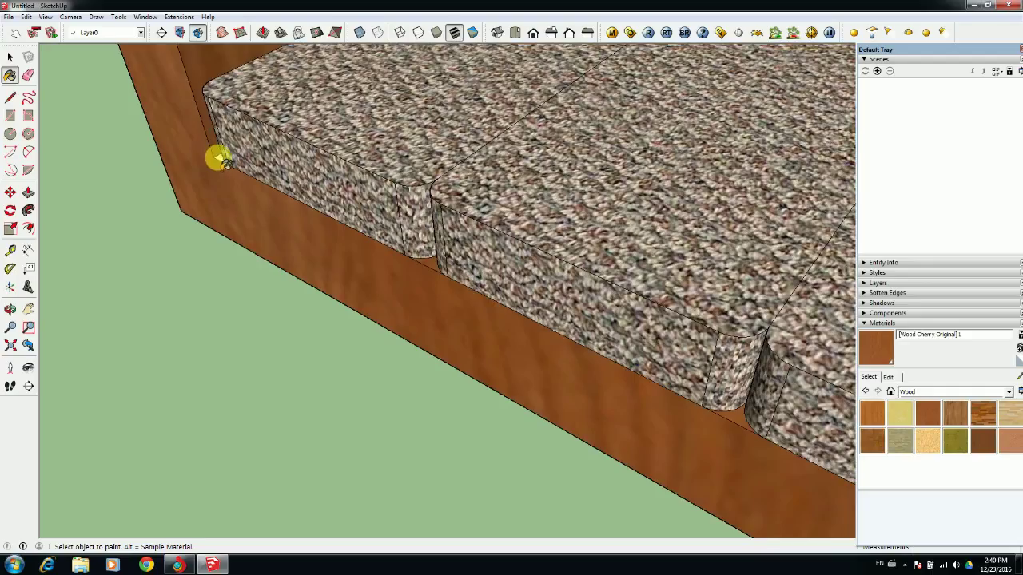
pyautogui.click(218, 159)
pyautogui.scroll(-6, 217, 158)
pyautogui.scroll(5, 626, 354)
pyautogui.click(629, 351)
pyautogui.scroll(-5, 628, 351)
# Paint the small gap faces between the cushions' rear corners with the sampled Wood Cherry Original.
pyautogui.moveTo(575, 322)
pyautogui.mouseDown(button='middle')
pyautogui.moveTo(514, 411)
pyautogui.moveTo(400, 245)
pyautogui.mouseUp(button='middle')
pyautogui.scroll(5, 354, 135)
pyautogui.click(617, 132)
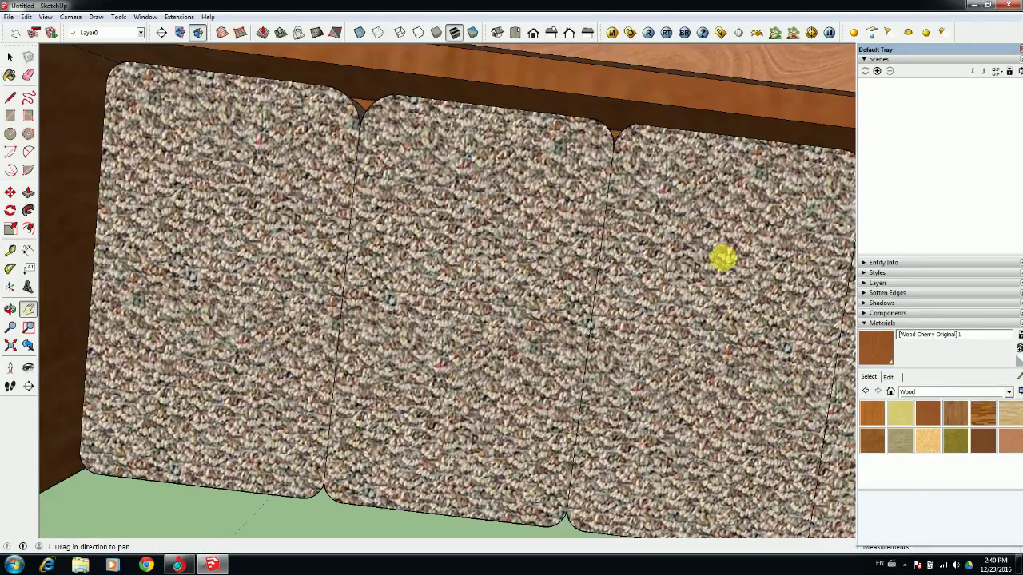
pyautogui.keyDown('shift'); pyautogui.moveTo(722, 258); pyautogui.dragTo(368, 235, button='middle'); pyautogui.keyUp('shift')
pyautogui.scroll(2, 502, 145)
pyautogui.click(514, 142)
pyautogui.scroll(-7, 513, 142)
pyautogui.moveTo(519, 252)
pyautogui.mouseDown(button='middle')
pyautogui.moveTo(393, 203)
pyautogui.moveTo(475, 310)
pyautogui.moveTo(352, 350)
pyautogui.mouseUp(button='middle')
pyautogui.moveTo(637, 282)
pyautogui.mouseDown(button='middle')
pyautogui.moveTo(472, 293)
pyautogui.moveTo(503, 343)
pyautogui.moveTo(559, 279)
pyautogui.moveTo(508, 241)
pyautogui.mouseUp(button='middle')
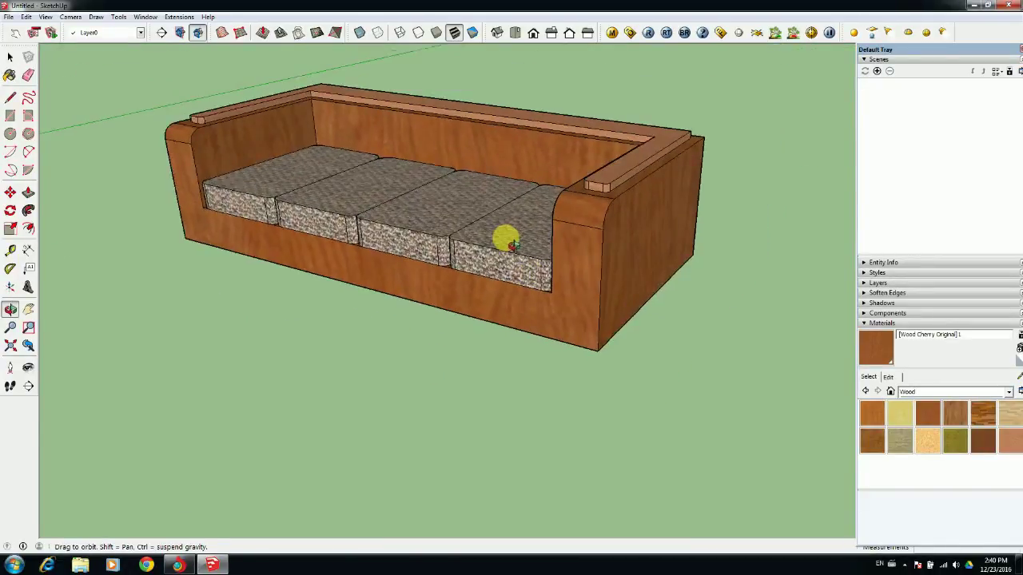
pyautogui.moveTo(588, 178); pyautogui.dragTo(563, 169)
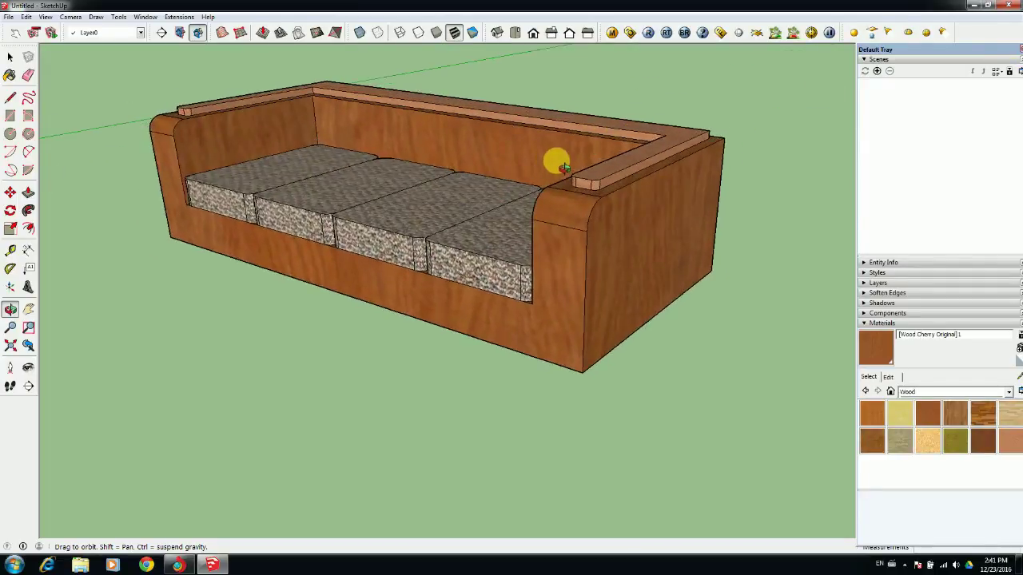
pyautogui.moveTo(561, 379); pyautogui.dragTo(400, 479)
pyautogui.moveTo(400, 479)
pyautogui.mouseDown(button='middle')
pyautogui.moveTo(393, 472)
pyautogui.moveTo(521, 253)
pyautogui.moveTo(591, 254)
pyautogui.mouseUp(button='middle')
pyautogui.moveTo(335, 236); pyautogui.dragTo(399, 206, button='middle')
# Select all of the sofa's geometry and make it a group.
pyautogui.hotkey('ctrl', 'a')
pyautogui.rightClick(400, 205)
pyautogui.rightClick(415, 145)
pyautogui.rightClick(673, 167)
pyautogui.click(740, 323)
pyautogui.press('space')
pyautogui.click(624, 156)
pyautogui.scroll(-3, 570, 183)
pyautogui.moveTo(198, 146); pyautogui.dragTo(735, 278)
pyautogui.rightClick(465, 254)
pyautogui.click(553, 346)
# Open the sofa group and draw a small circle near a front corner of its underside.
pyautogui.moveTo(530, 306); pyautogui.dragTo(744, 183, button='middle')
pyautogui.press('m')
pyautogui.moveTo(677, 280); pyautogui.dragTo(612, 155, button='middle')
pyautogui.press('space')
pyautogui.doubleClick(610, 153)
pyautogui.press('c')
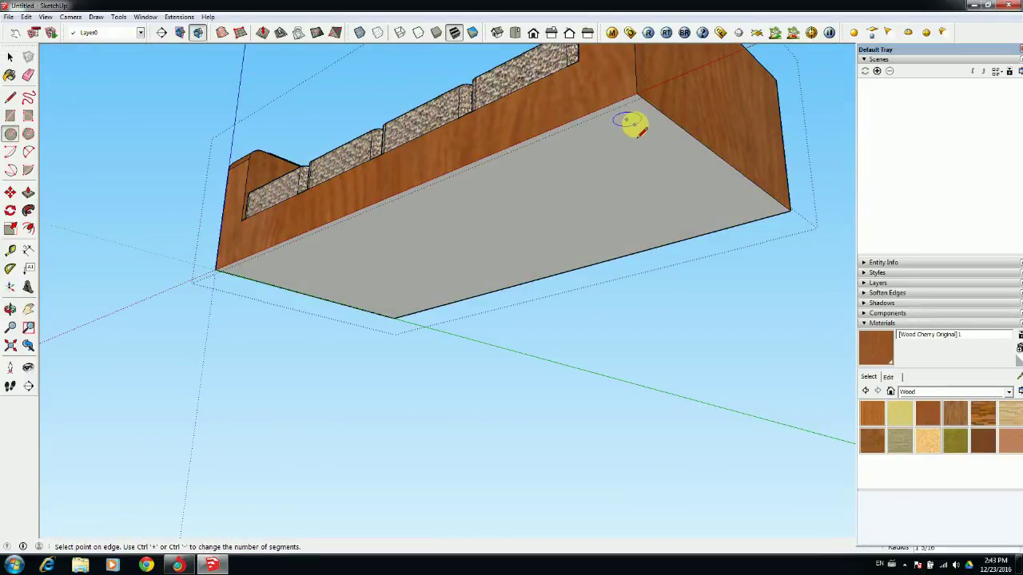
# Paint the circle on the sofa's underside with Metal Corrugated Shiny.
pyautogui.press('b')
pyautogui.click(958, 391)
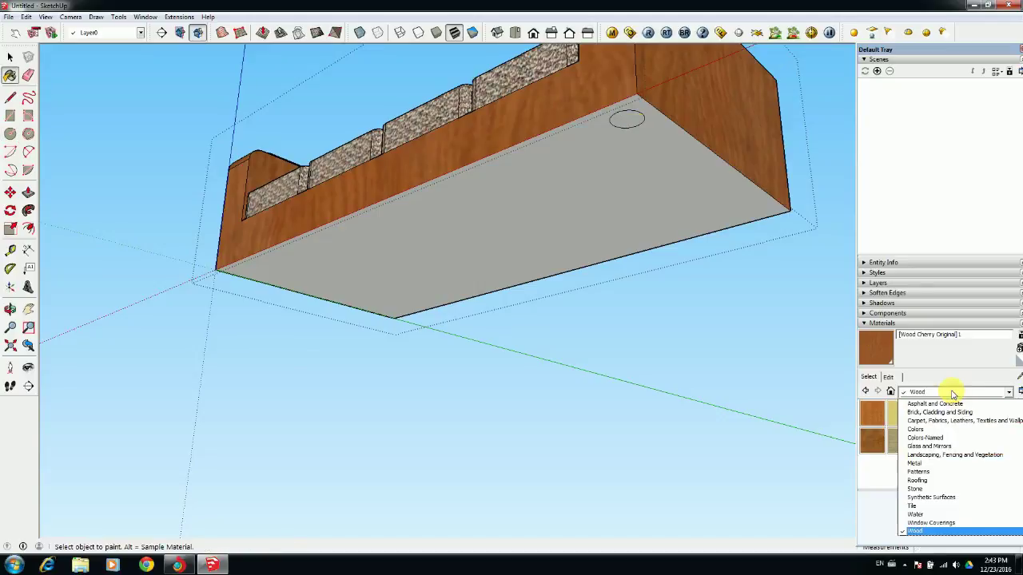
pyautogui.click(927, 468)
pyautogui.click(927, 414)
pyautogui.click(626, 120)
# Copy the metal circle to the other three corners of the sofa's underside.
pyautogui.press('m')
pyautogui.press('space')
pyautogui.click(621, 120)
pyautogui.press('m')
pyautogui.click(626, 120)
pyautogui.press('ctrl')
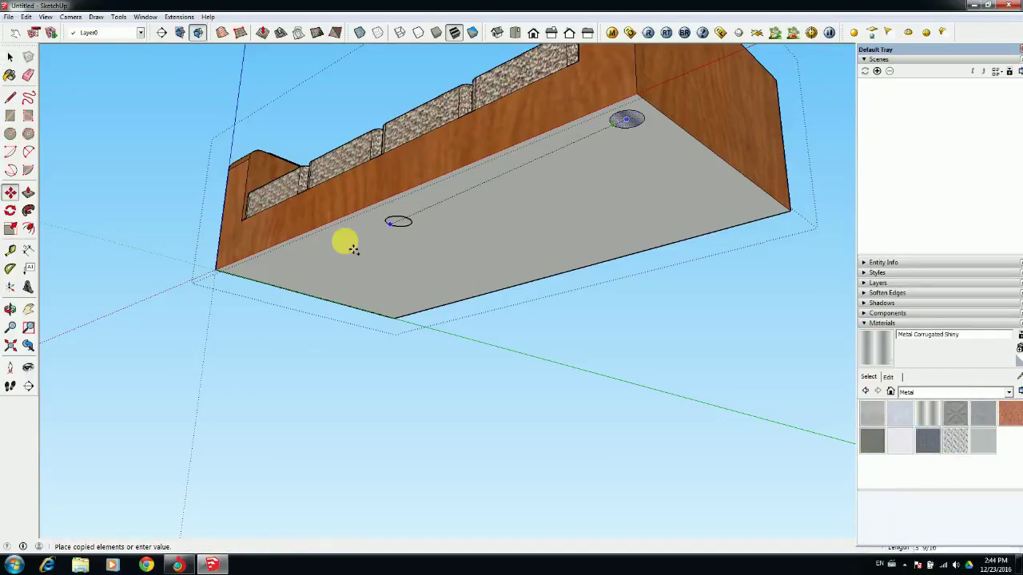
pyautogui.click(247, 274)
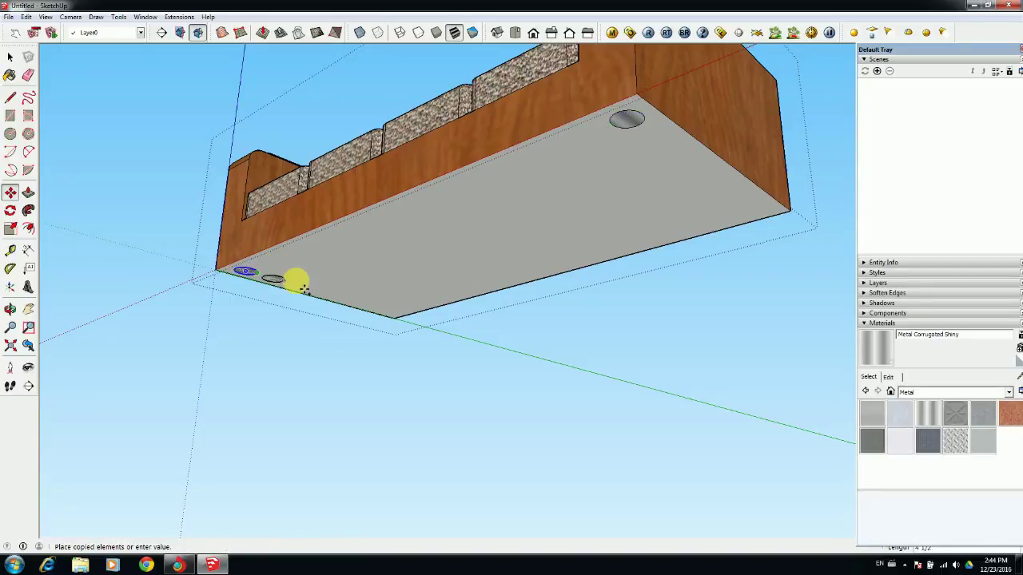
pyautogui.click(395, 312)
pyautogui.click(755, 210)
# Push/Pull the four metal circles downward into short cylindrical legs.
pyautogui.press('p')
pyautogui.doubleClick(751, 216)
pyautogui.doubleClick(626, 120)
pyautogui.doubleClick(245, 272)
pyautogui.doubleClick(393, 313)
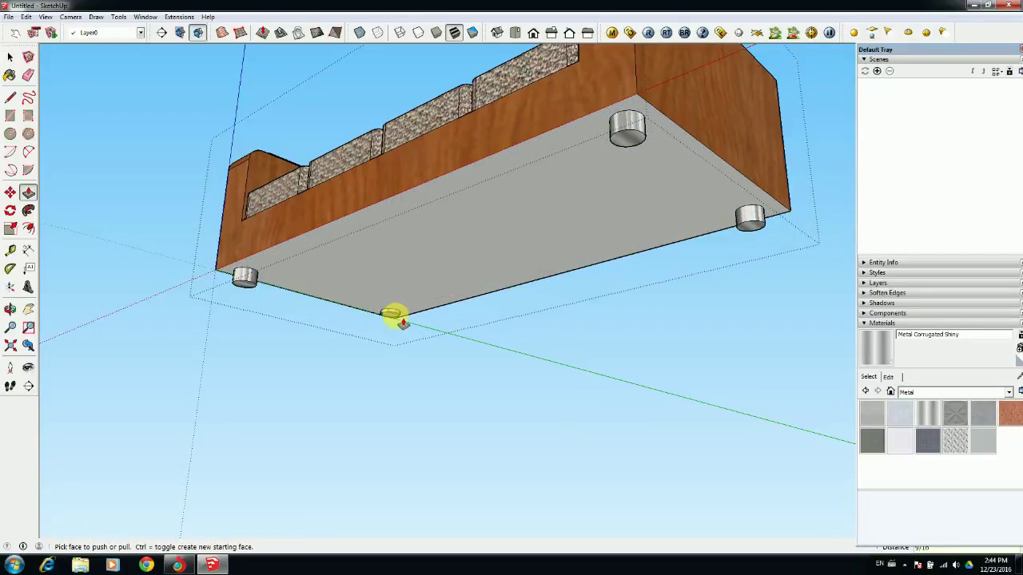
# Paint the sofa's underside with Wood Lumber ButtJoined.
pyautogui.click(1008, 391)
pyautogui.click(895, 453)
pyautogui.click(900, 441)
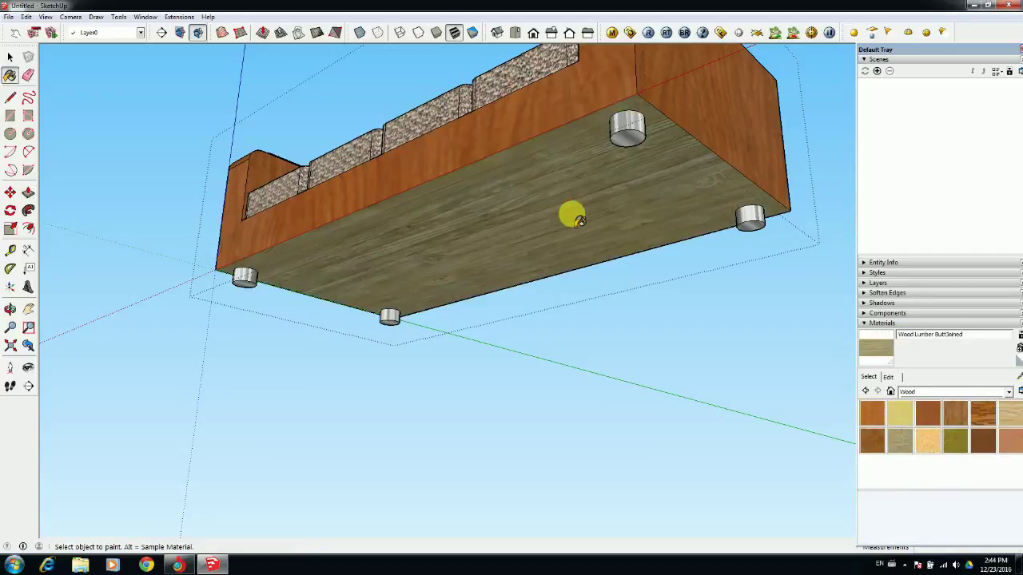
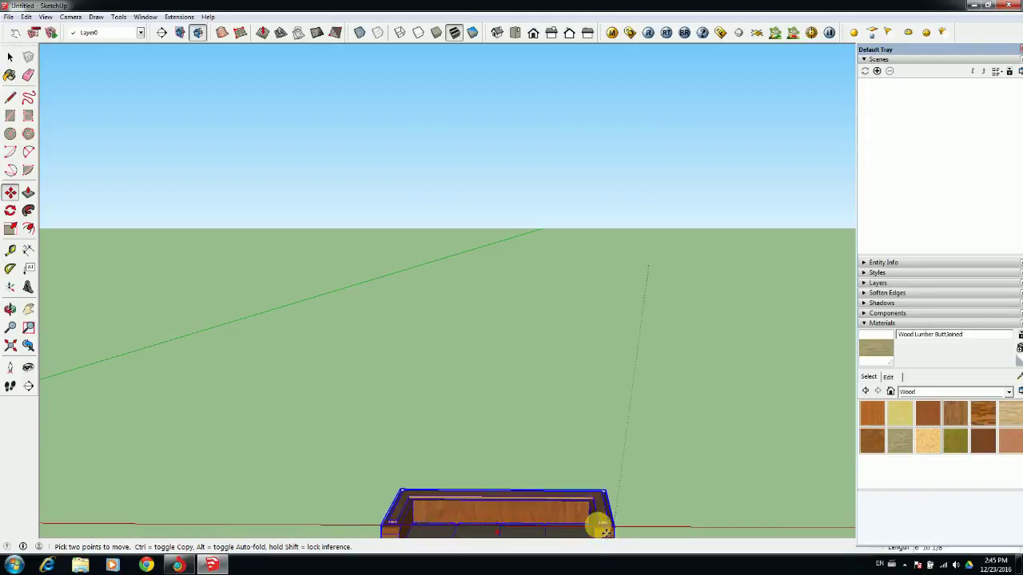
# Draw a floor rectangle about 14' 9" by 23' 10" around the sofa.
pyautogui.press('Escape')
pyautogui.moveTo(592, 343); pyautogui.dragTo(602, 262, button='middle')
pyautogui.press('r')
pyautogui.click(105, 380)
pyautogui.click(807, 212)
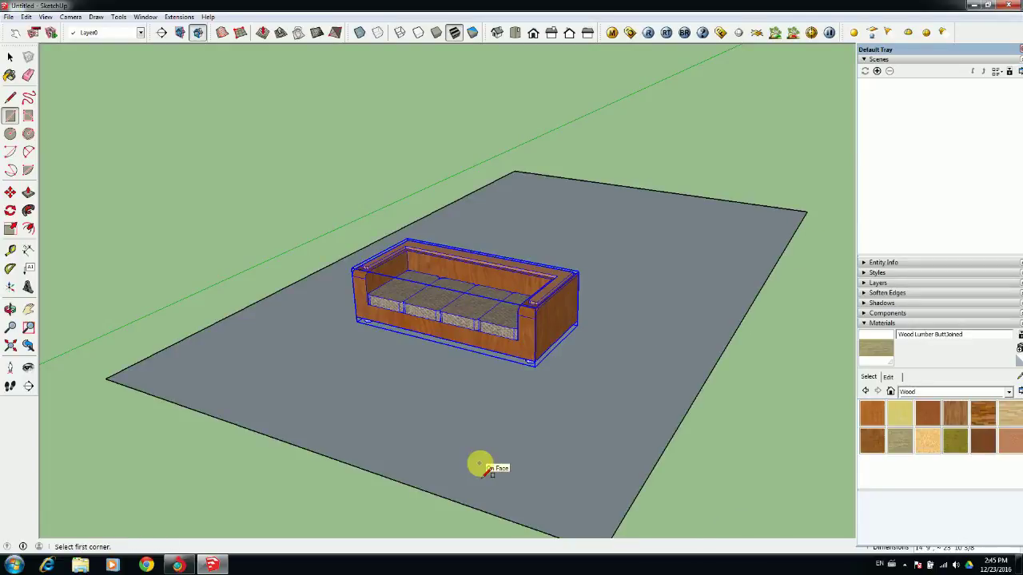
# Move the sofa toward the back of the floor, rest its legs on the surface and clear the selection.
pyautogui.press('m')
pyautogui.moveTo(588, 320); pyautogui.dragTo(677, 249)
pyautogui.moveTo(678, 249); pyautogui.dragTo(634, 230, button='middle')
pyautogui.moveTo(495, 285); pyautogui.dragTo(552, 395, button='middle')
pyautogui.moveTo(748, 262); pyautogui.dragTo(676, 317, button='middle')
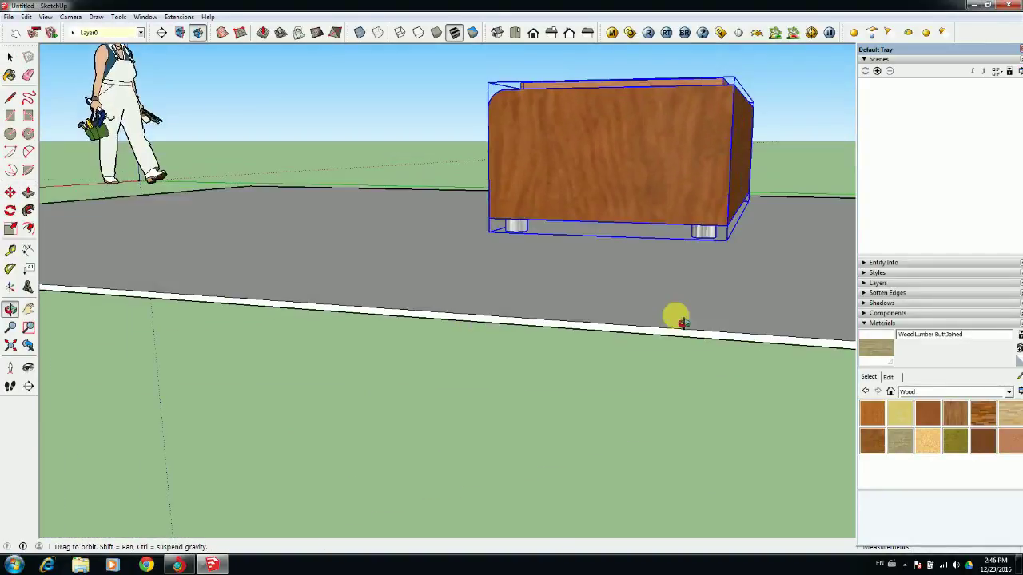
pyautogui.click(732, 233)
pyautogui.moveTo(744, 106); pyautogui.dragTo(519, 229, button='middle')
pyautogui.scroll(4, 524, 232)
pyautogui.keyDown('shift'); pyautogui.moveTo(530, 367); pyautogui.dragTo(412, 304, button='middle'); pyautogui.keyUp('shift')
pyautogui.scroll(2, 255, 155)
pyautogui.press('space')
pyautogui.click(753, 354)
pyautogui.scroll(-2, 754, 354)
pyautogui.click(181, 77)
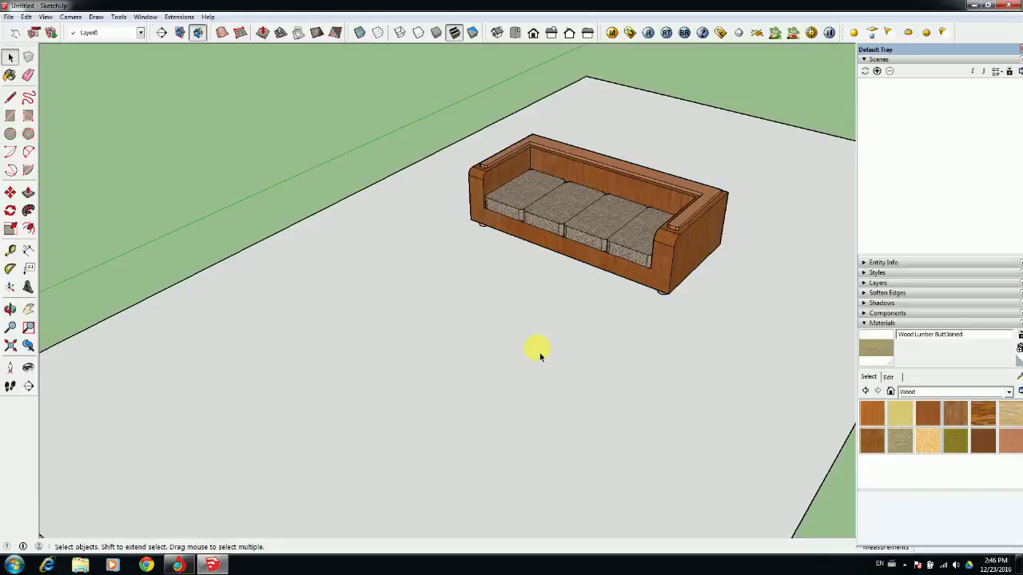
# Draw a narrow rectangle on the floor in front of the sofa and copy it parallel to the original.
pyautogui.scroll(1, 702, 304)
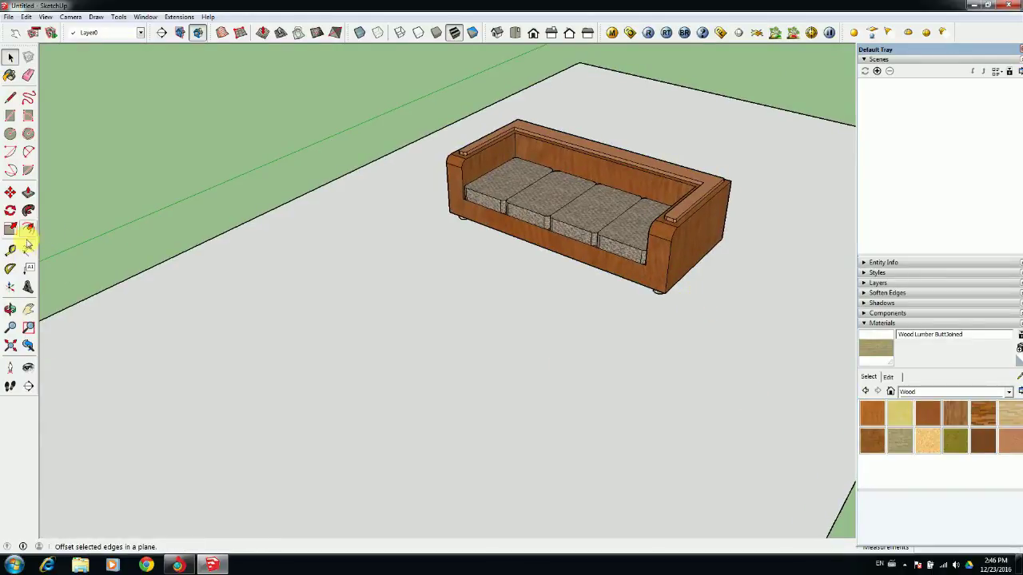
pyautogui.press('e')
pyautogui.press('r')
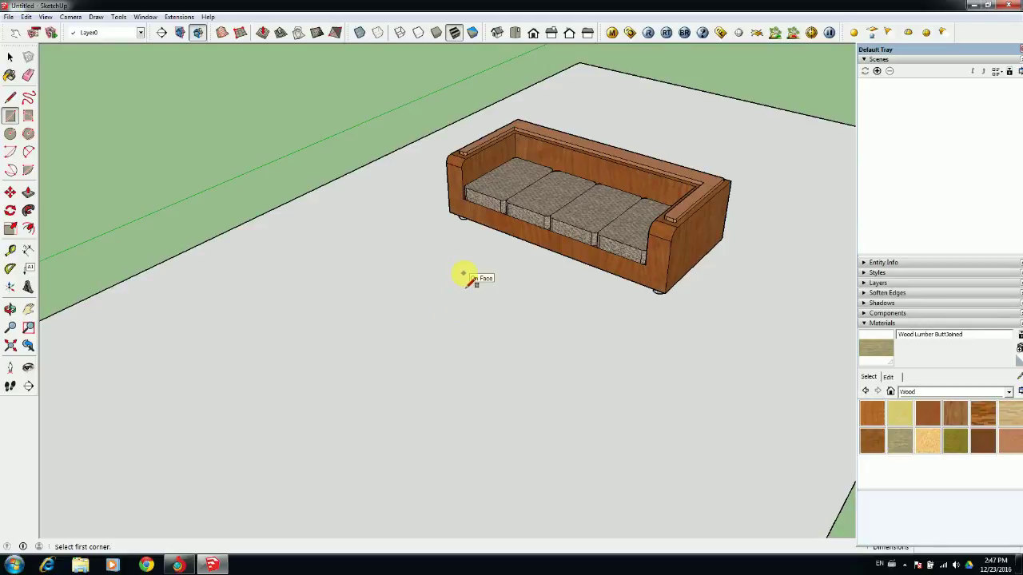
pyautogui.press('space')
pyautogui.click(422, 281)
pyautogui.press('m')
pyautogui.press('ctrl')
pyautogui.click(429, 284)
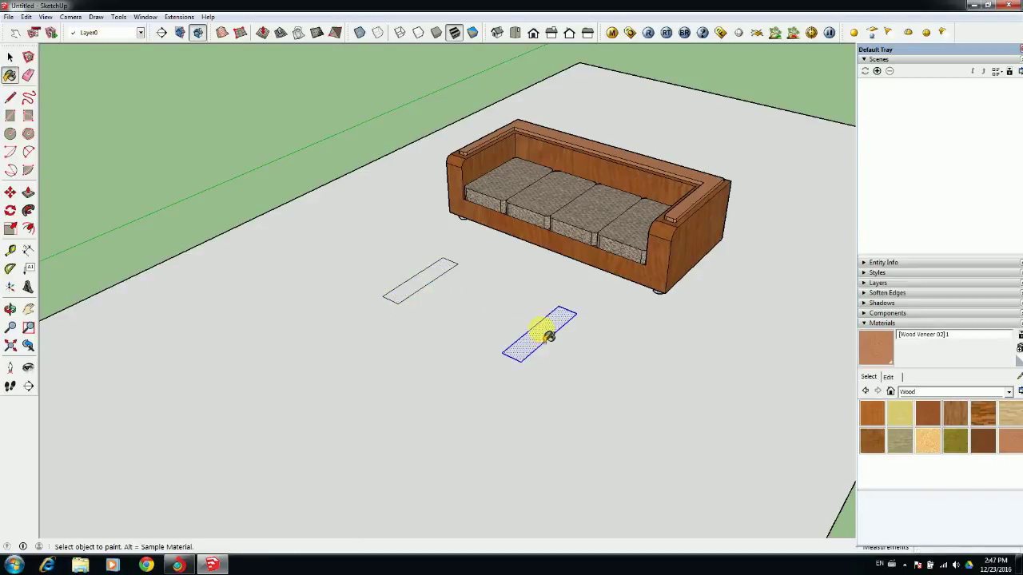
# Paint both narrow floor rectangles with the sampled Wood Veneer 02.
pyautogui.click(543, 335)
pyautogui.press('space')
pyautogui.click(419, 290)
pyautogui.click(426, 306)
pyautogui.click(276, 169)
pyautogui.press('b')
pyautogui.click(424, 289)
# Push/Pull both narrow rectangles up to the same height as the coffee table's legs.
pyautogui.press('p')
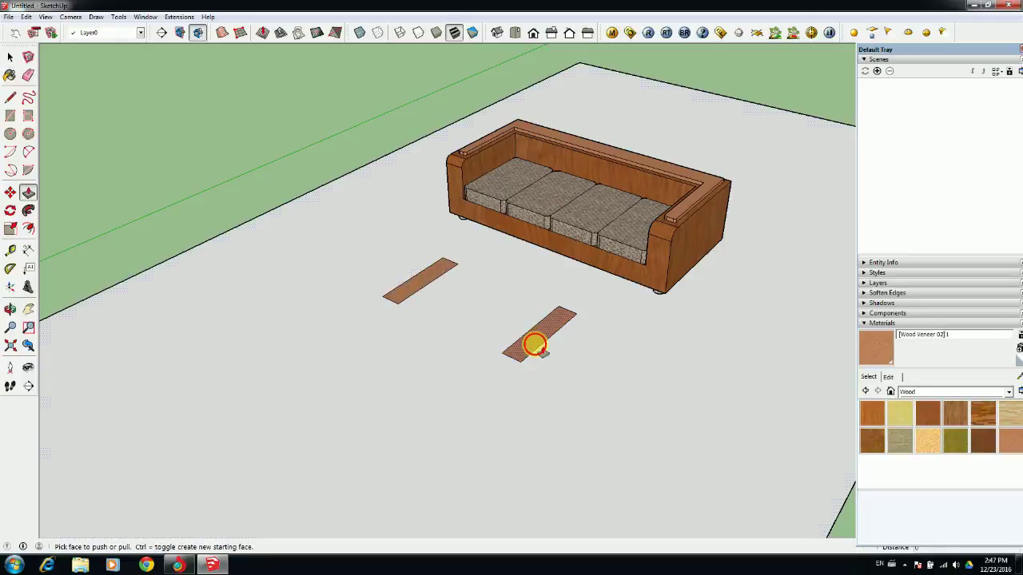
pyautogui.doubleClick(537, 344)
pyautogui.doubleClick(422, 286)
pyautogui.click(424, 288)
pyautogui.click(532, 308)
# Draw a line along the inner face of one table leg to divide off its upper strip.
pyautogui.moveTo(395, 292); pyautogui.dragTo(415, 276, button='middle')
pyautogui.scroll(1, 415, 276)
pyautogui.scroll(-1, 416, 276)
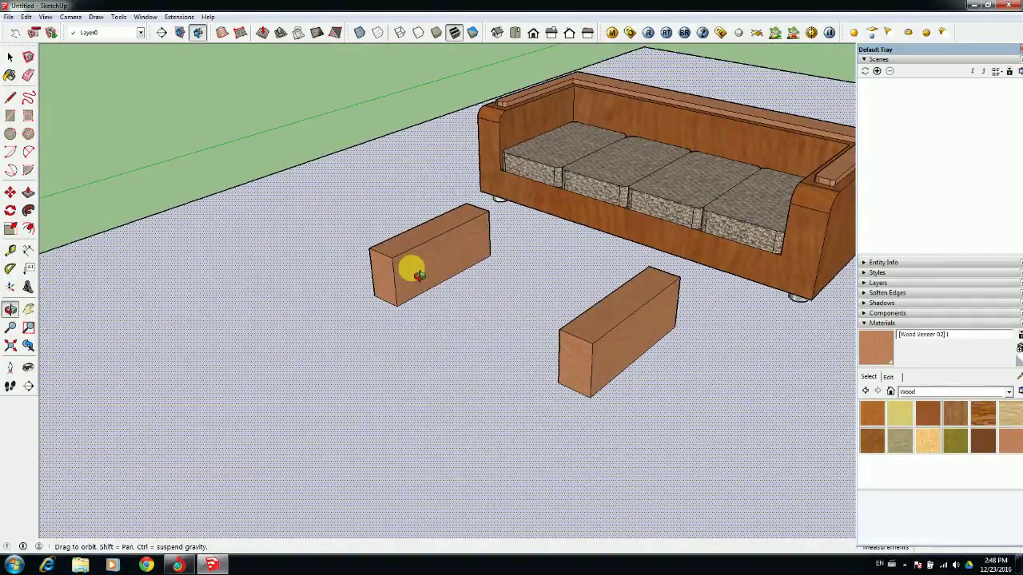
pyautogui.press('l')
pyautogui.click(400, 275)
pyautogui.click(487, 222)
# Push/Pull the leg's upper strip about 2' 9" across to the other leg and erase the tabletop's seam lines.
pyautogui.press('p')
pyautogui.click(427, 247)
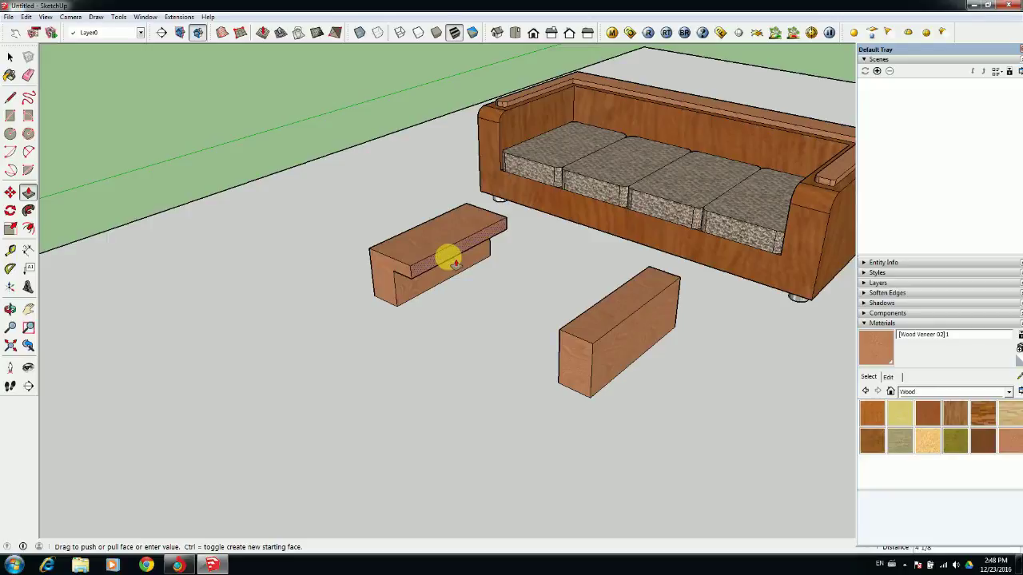
pyautogui.click(567, 330)
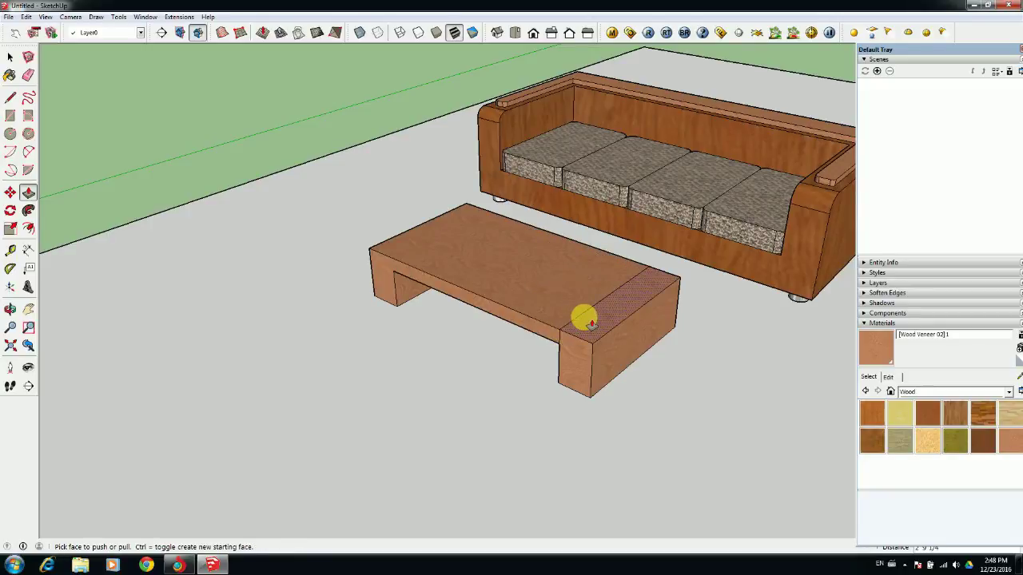
pyautogui.press('e')
# Draw a rectangle in the middle of the tabletop and Push/Pull it down into a shallow recess.
pyautogui.press('r')
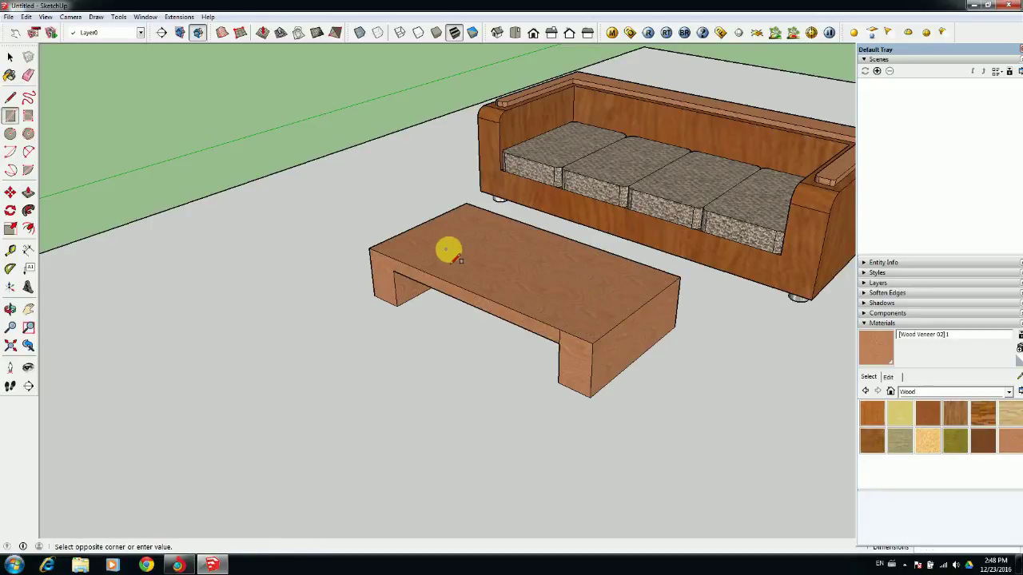
pyautogui.press('p')
pyautogui.moveTo(543, 269); pyautogui.dragTo(551, 284)
# Draw a circle with a radius of about 1 7/16" beside the recess's front corner and paint it Metal Corrugated Shiny.
pyautogui.moveTo(556, 288); pyautogui.dragTo(605, 310, button='middle')
pyautogui.press('c')
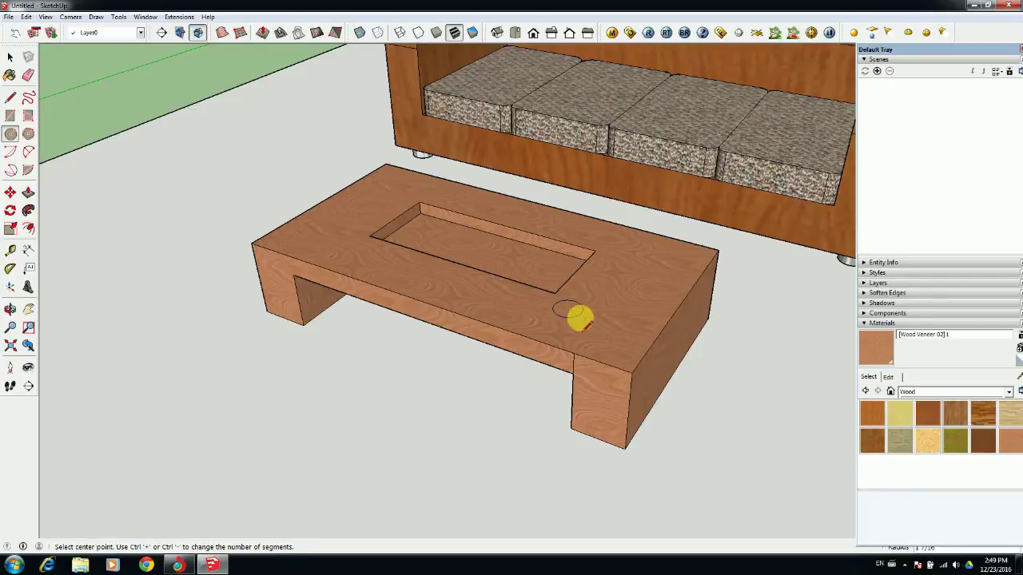
pyautogui.press('b')
pyautogui.click(1009, 392)
pyautogui.click(883, 385)
pyautogui.click(921, 413)
# Copy the metal circle to the rear corner at the same end and the front corner at the tabletop's other end.
pyautogui.press('m')
pyautogui.press('m')
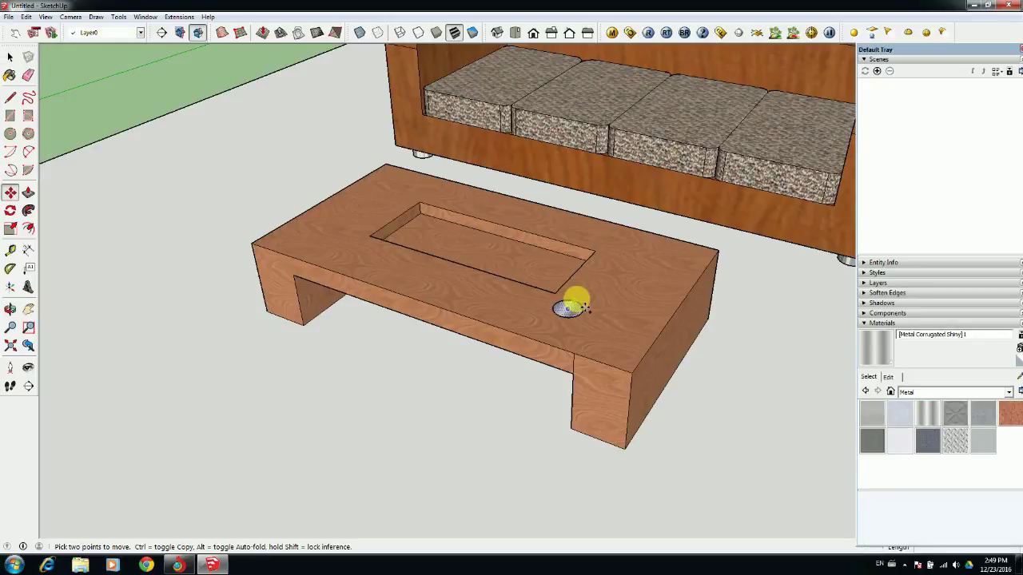
pyautogui.press('ctrl')
pyautogui.click(585, 309)
pyautogui.click(622, 248)
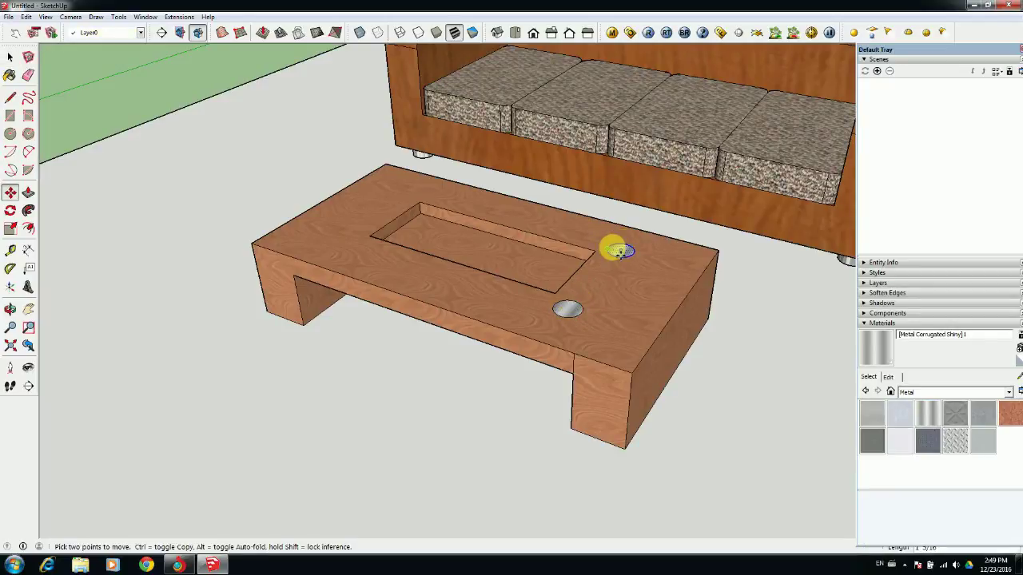
pyautogui.click(564, 310)
pyautogui.click(345, 238)
# Copy a metal circle to the tabletop's remaining corner so all four recess corners have one.
pyautogui.moveTo(288, 233); pyautogui.dragTo(551, 478, button='middle')
pyautogui.press('space')
pyautogui.click(455, 223)
pyautogui.press('m')
pyautogui.press('ctrl')
pyautogui.click(455, 224)
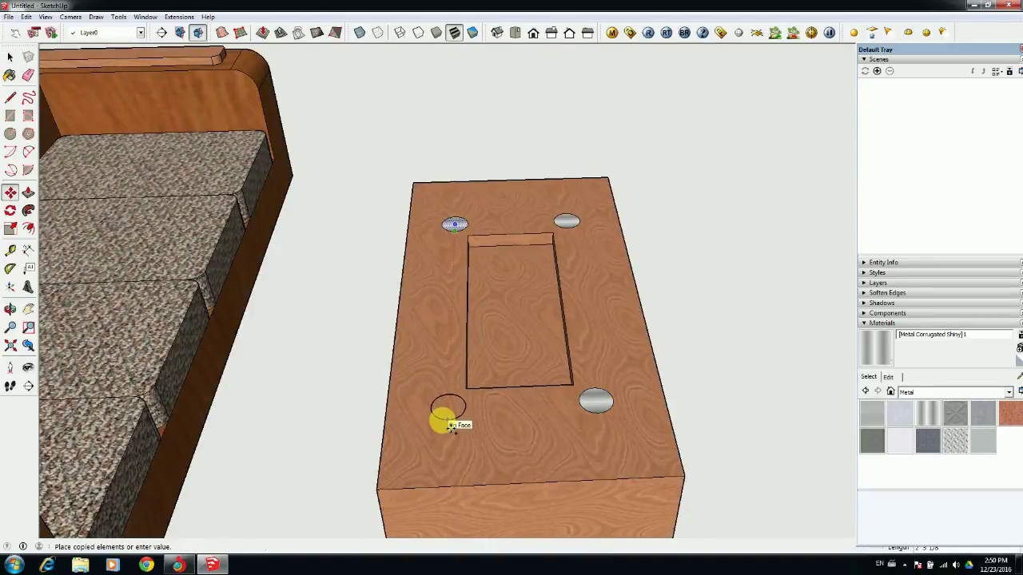
pyautogui.click(449, 427)
# Push/Pull all four metal circles up into short discs standing on the tabletop.
pyautogui.moveTo(450, 428); pyautogui.dragTo(575, 311, button='middle')
pyautogui.press('p')
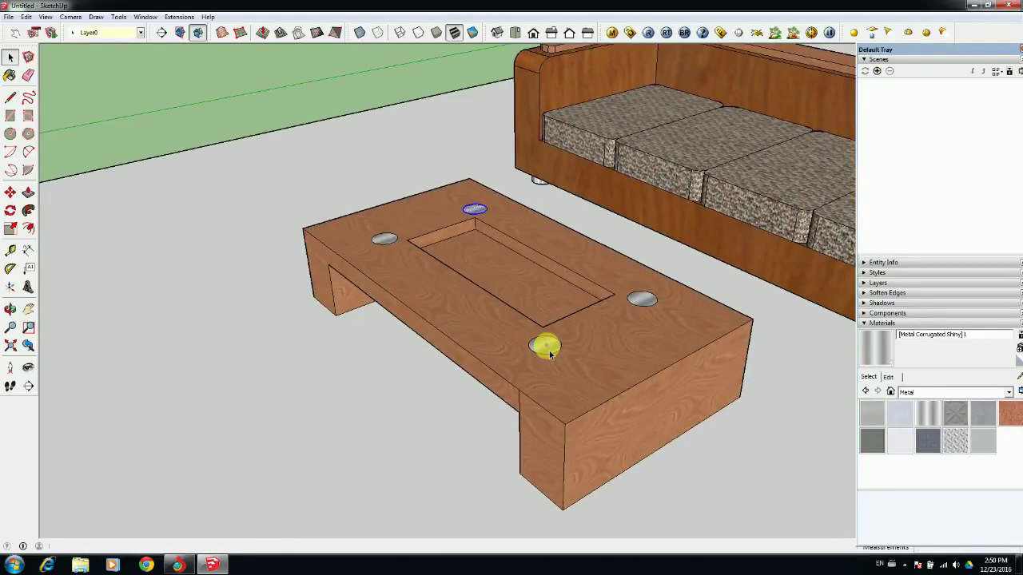
pyautogui.doubleClick(555, 351)
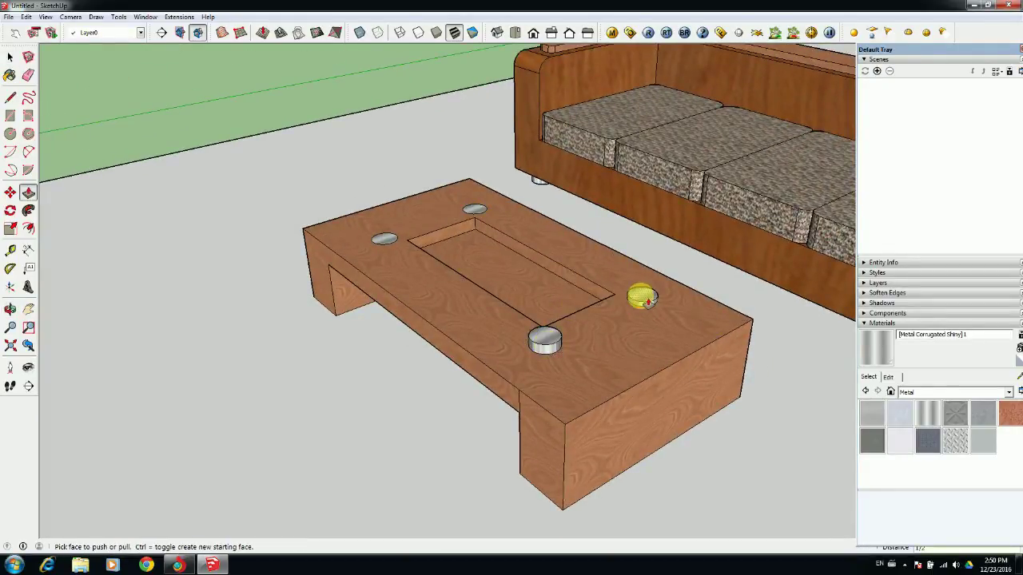
pyautogui.click(389, 240)
pyautogui.scroll(-2, 389, 240)
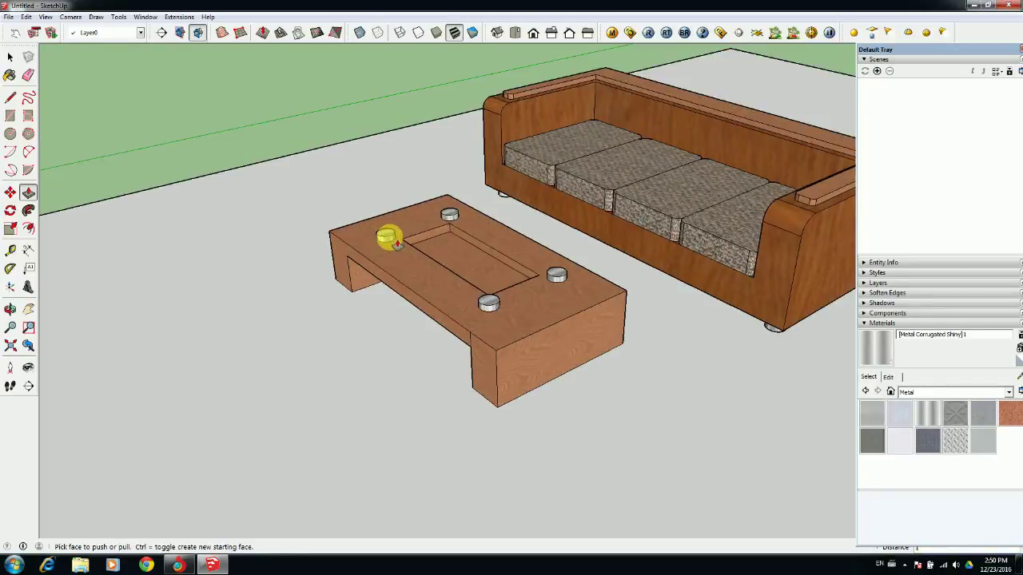
pyautogui.moveTo(389, 240); pyautogui.dragTo(423, 354, button='middle')
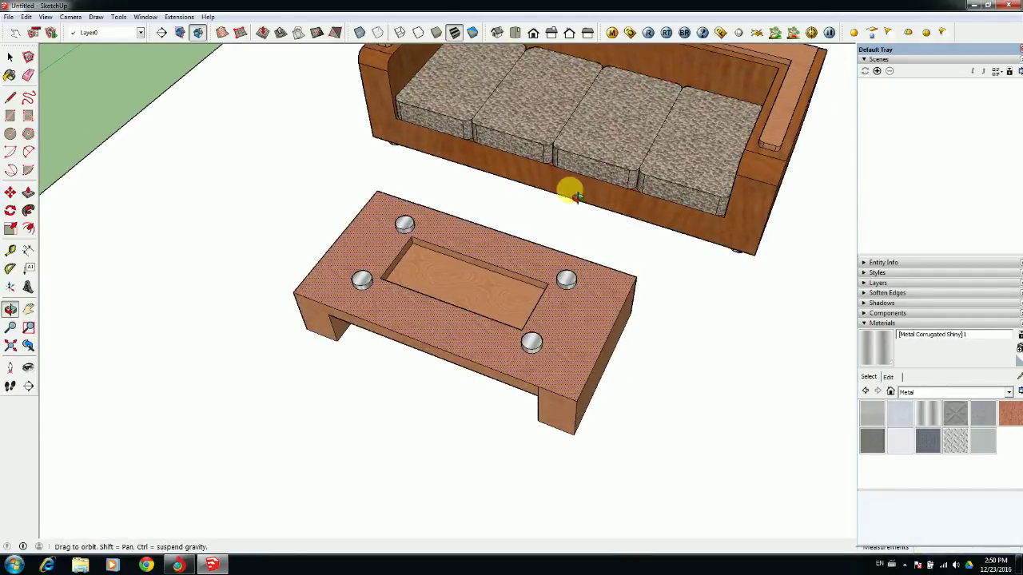
# Select the whole coffee table from the top view and make it a group.
pyautogui.click(515, 33)
pyautogui.click(11, 58)
pyautogui.moveTo(334, 351); pyautogui.dragTo(778, 561)
pyautogui.rightClick(636, 450)
pyautogui.click(671, 331)
pyautogui.click(703, 349)
pyautogui.click(52, 264)
# Draw a rectangle over the tabletop from corner to opposite corner.
pyautogui.press('r')
pyautogui.click(394, 376)
pyautogui.click(658, 516)
# Try to Push/Pull the tabletop rectangle up about 5/8" to the tops of the metal discs.
pyautogui.moveTo(660, 506)
pyautogui.mouseDown(button='middle')
pyautogui.moveTo(501, 320)
pyautogui.moveTo(605, 468)
pyautogui.mouseUp(button='middle')
pyautogui.press('p')
pyautogui.click(468, 424)
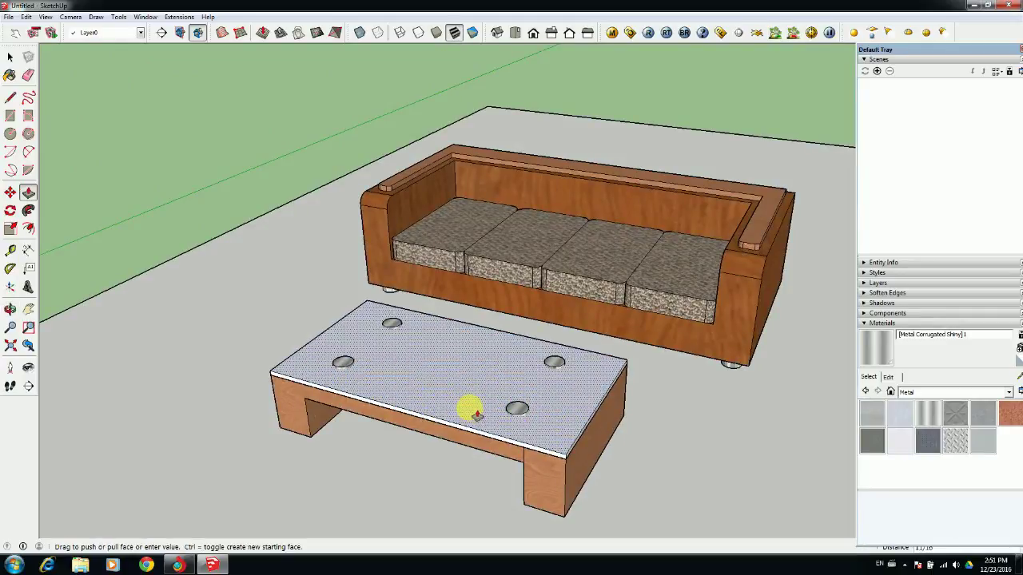
pyautogui.click(475, 414)
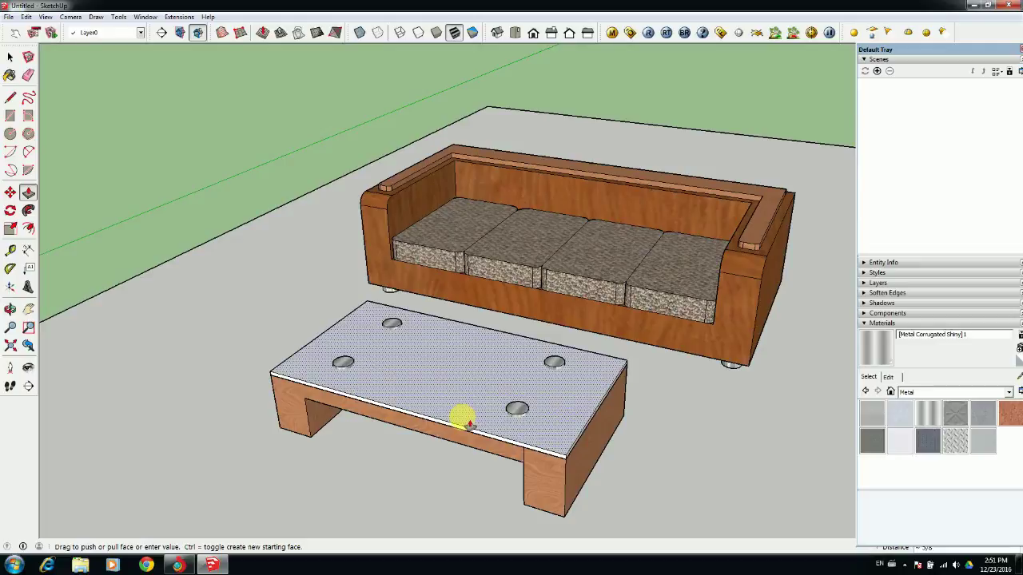
pyautogui.click(472, 415)
# Group the loose tabletop rectangle and move it up onto the tops of the metal discs.
pyautogui.press('space')
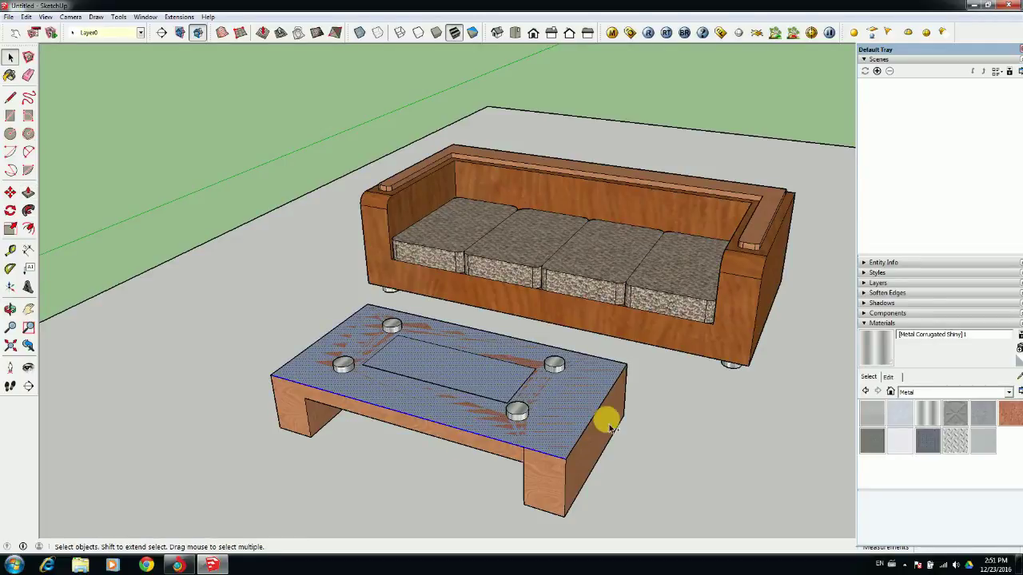
pyautogui.rightClick(434, 405)
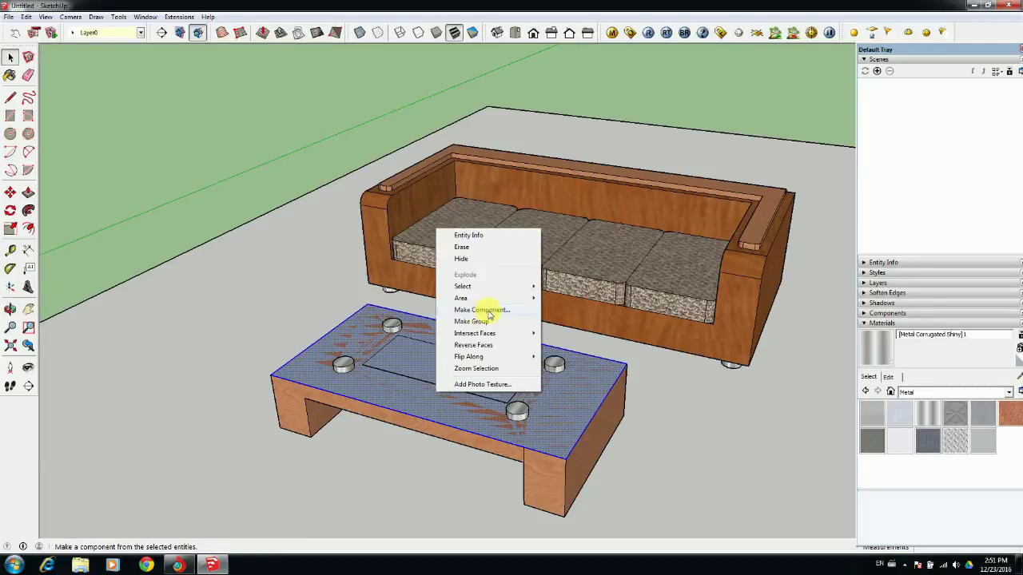
pyautogui.click(479, 338)
pyautogui.press('m')
pyautogui.click(567, 459)
pyautogui.moveTo(570, 450); pyautogui.dragTo(223, 268, button='middle')
pyautogui.scroll(3, 527, 380)
pyautogui.click(312, 299)
# Open the rectangle's group, paint its face Translucent Glass Gray and Push/Pull it into a thin slab.
pyautogui.press('space')
pyautogui.doubleClick(369, 330)
pyautogui.press('p')
pyautogui.click(376, 337)
pyautogui.press('Escape')
pyautogui.press('b')
pyautogui.click(990, 392)
pyautogui.click(989, 458)
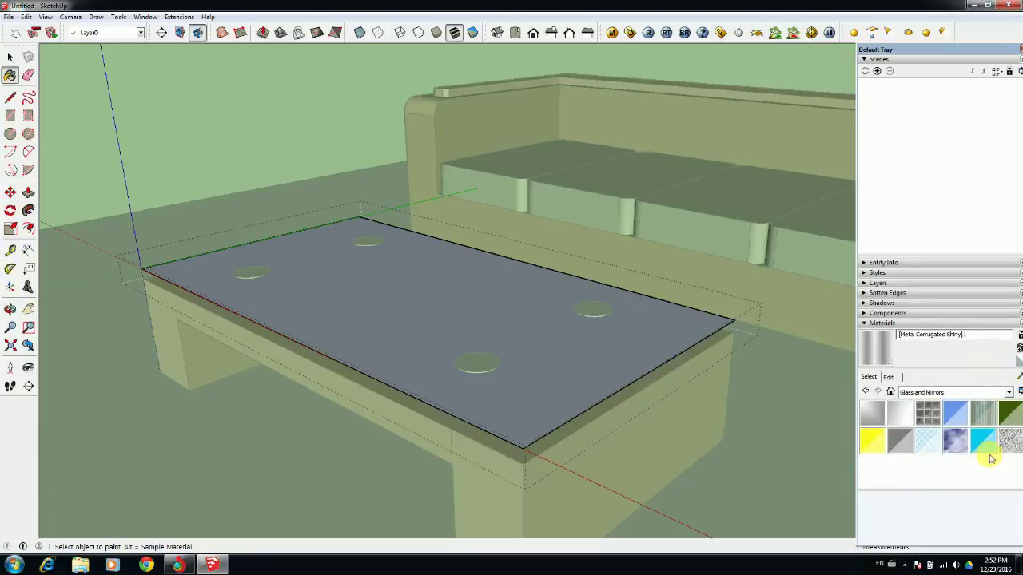
pyautogui.click(907, 449)
pyautogui.click(525, 373)
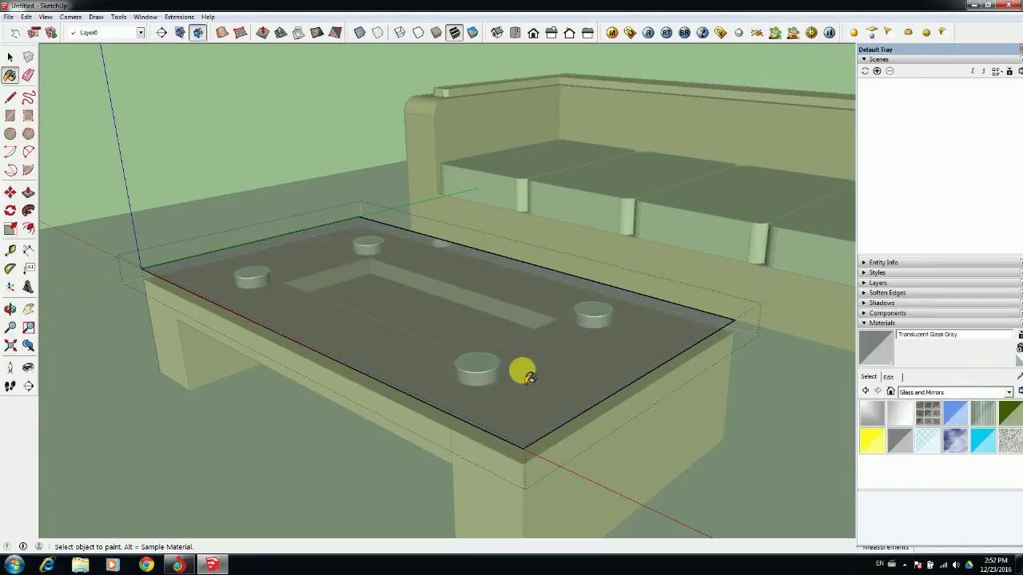
pyautogui.moveTo(534, 401); pyautogui.dragTo(530, 388)
# Draw an arc across the glass slab's first corner and Push/Pull the waste piece away to round it.
pyautogui.moveTo(530, 388); pyautogui.dragTo(644, 513, button='middle')
pyautogui.press('a')
pyautogui.click(589, 497)
pyautogui.click(625, 488)
pyautogui.click(616, 498)
pyautogui.press('p')
pyautogui.moveTo(611, 504); pyautogui.dragTo(613, 517)
pyautogui.click(620, 521)
# Round the next two corners of the glass slab with matching arcs and Push/Pull off the waste pieces.
pyautogui.moveTo(620, 521); pyautogui.dragTo(234, 314, button='middle')
pyautogui.press('a')
pyautogui.click(396, 404)
pyautogui.press('p')
pyautogui.scroll(4, 234, 314)
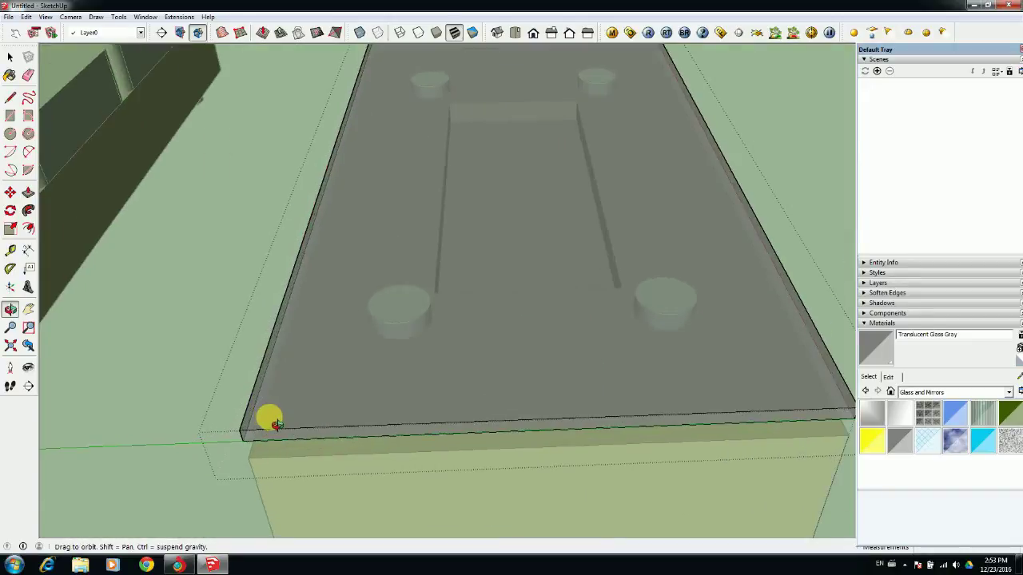
pyautogui.press('a')
pyautogui.click(249, 406)
pyautogui.doubleClick(275, 430)
pyautogui.press('p')
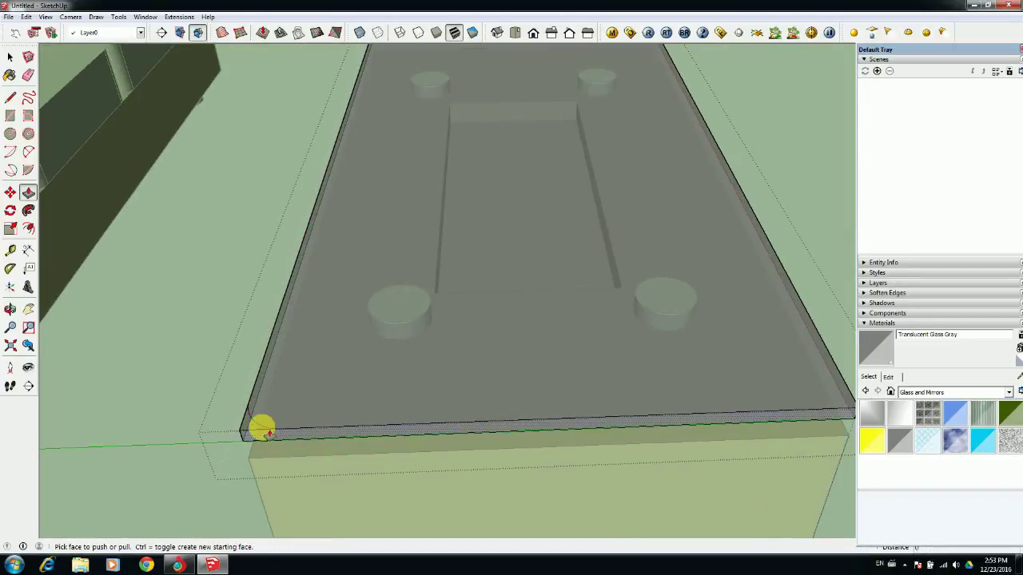
pyautogui.click(260, 443)
# Round the glass slab's last corner the same way and leave the group.
pyautogui.moveTo(478, 390); pyautogui.dragTo(435, 351, button='middle')
pyautogui.scroll(-5, 365, 370)
pyautogui.scroll(4, 427, 429)
pyautogui.press('a')
pyautogui.press('p')
pyautogui.press('space')
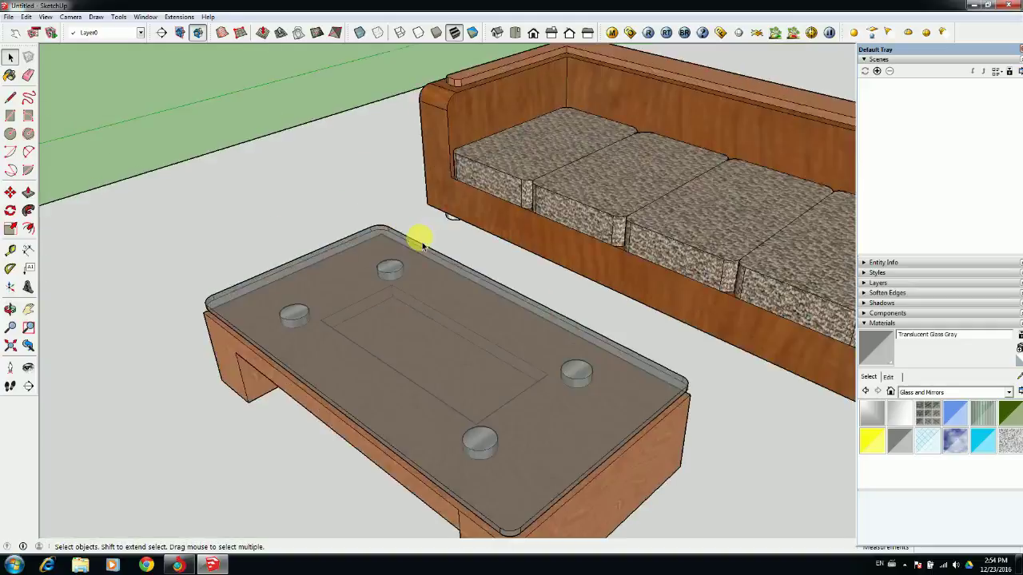
# Examine the sofa and the glass-topped coffee table on the floor from several sides.
pyautogui.scroll(-5, 440, 292)
pyautogui.moveTo(440, 292); pyautogui.dragTo(692, 338, button='middle')
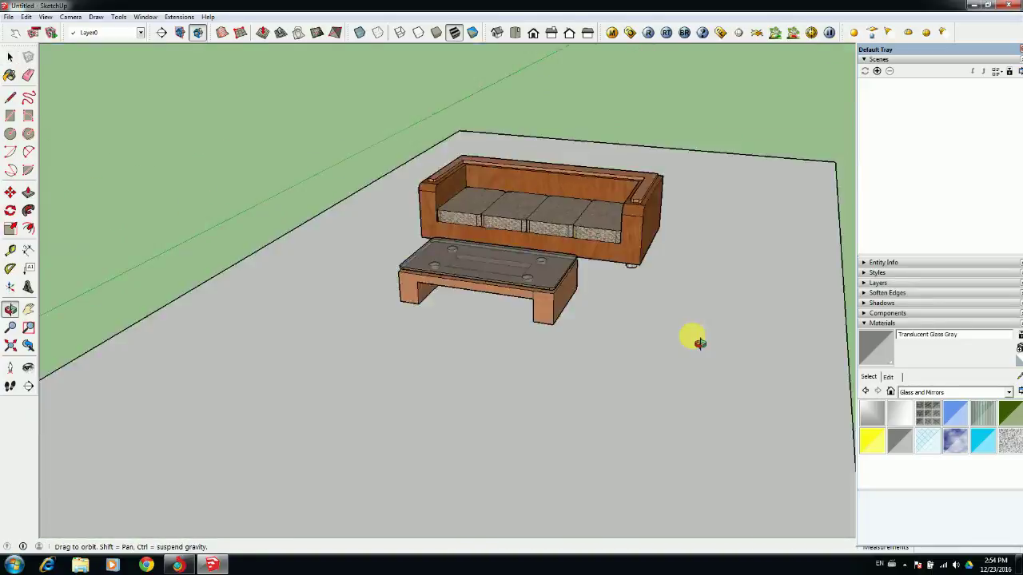
pyautogui.scroll(3, 573, 355)
pyautogui.scroll(3, 573, 354)
pyautogui.keyDown('shift'); pyautogui.moveTo(562, 319); pyautogui.dragTo(517, 354, button='middle'); pyautogui.keyUp('shift')
pyautogui.moveTo(516, 354); pyautogui.dragTo(487, 389, button='middle')
pyautogui.moveTo(405, 424); pyautogui.dragTo(225, 432)
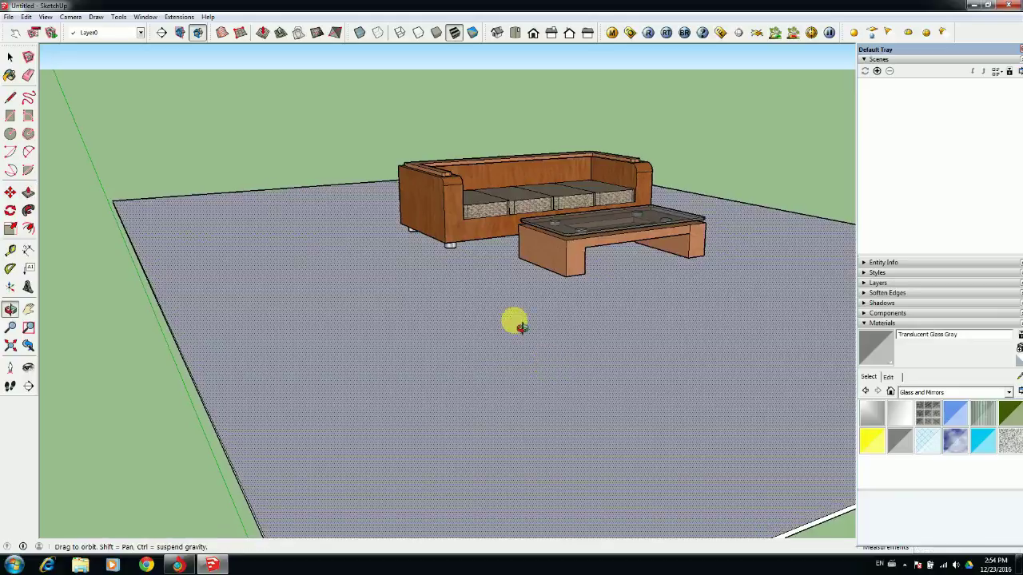
pyautogui.moveTo(600, 366); pyautogui.dragTo(494, 404, button='middle')
# Paint the floor with the Carpet Plush Forest material from the carpet and fabric collection.
pyautogui.press('b')
pyautogui.click(975, 393)
pyautogui.click(935, 424)
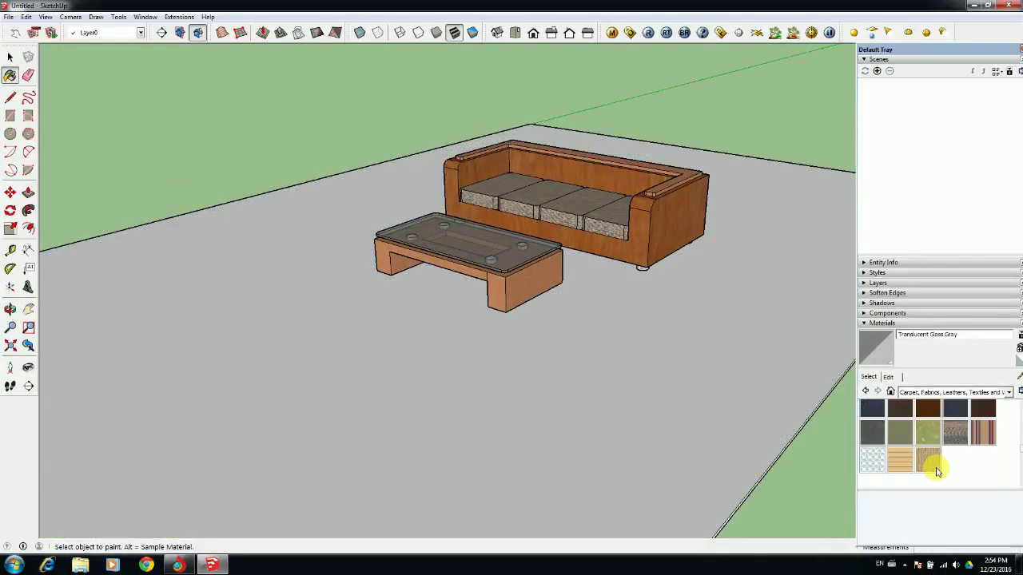
pyautogui.click(937, 470)
pyautogui.click(576, 383)
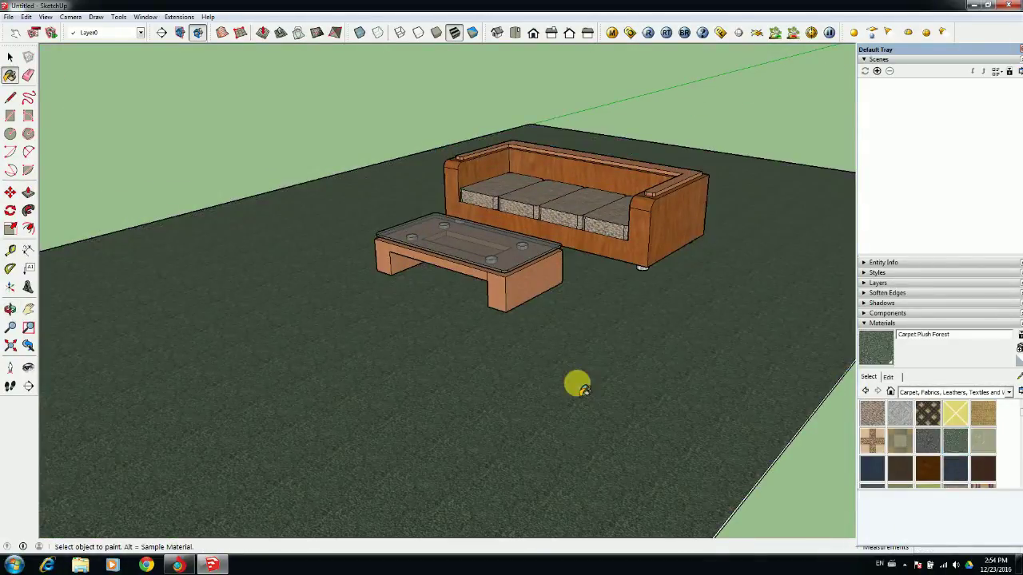
# Inspect the furniture on the carpeted floor from near and far.
pyautogui.scroll(3, 559, 359)
pyautogui.moveTo(537, 323); pyautogui.dragTo(592, 329, button='middle')
pyautogui.scroll(-5, 715, 367)
pyautogui.scroll(3, 695, 344)
pyautogui.scroll(3, 592, 328)
pyautogui.moveTo(500, 362); pyautogui.dragTo(471, 440, button='middle')
pyautogui.scroll(-3, 661, 342)
pyautogui.scroll(3, 470, 440)
# Import Plant_Potted_Monstera from the Trees folder and place it on the floor beside the sofa's end.
pyautogui.click(10, 17)
pyautogui.click(33, 170)
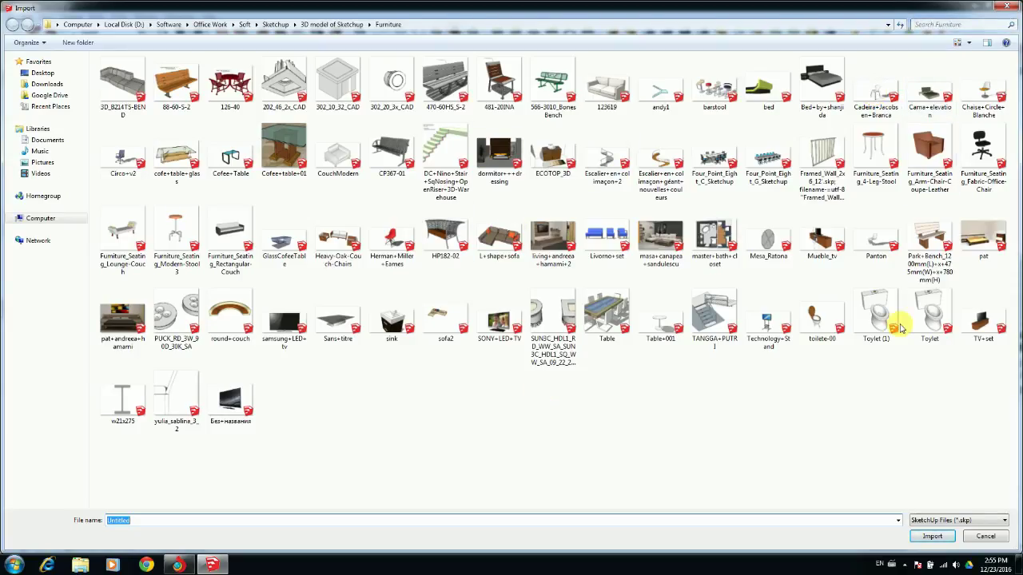
pyautogui.click(357, 367)
pyautogui.press('BackSpace')
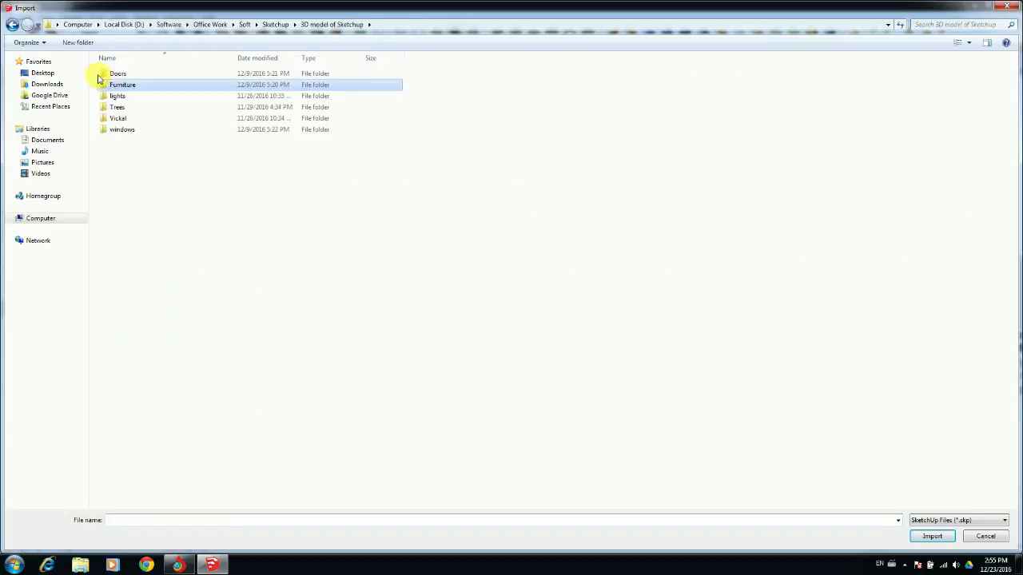
pyautogui.doubleClick(138, 106)
pyautogui.rightClick(589, 188)
pyautogui.click(612, 228)
pyautogui.click(586, 110)
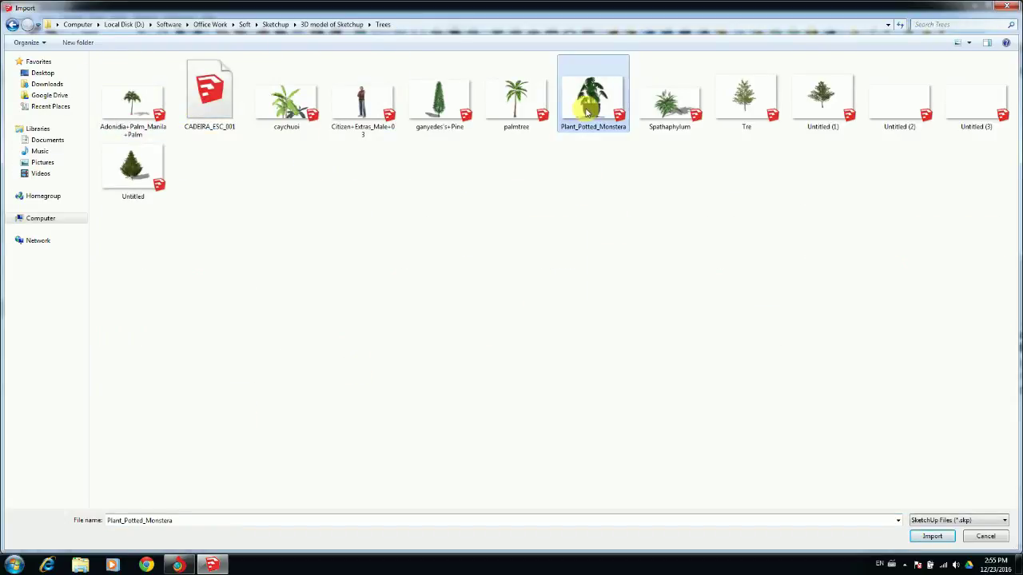
pyautogui.click(931, 536)
pyautogui.moveTo(687, 365)
pyautogui.mouseDown(button='middle')
pyautogui.moveTo(646, 298)
pyautogui.moveTo(691, 312)
pyautogui.moveTo(685, 309)
pyautogui.mouseUp(button='middle')
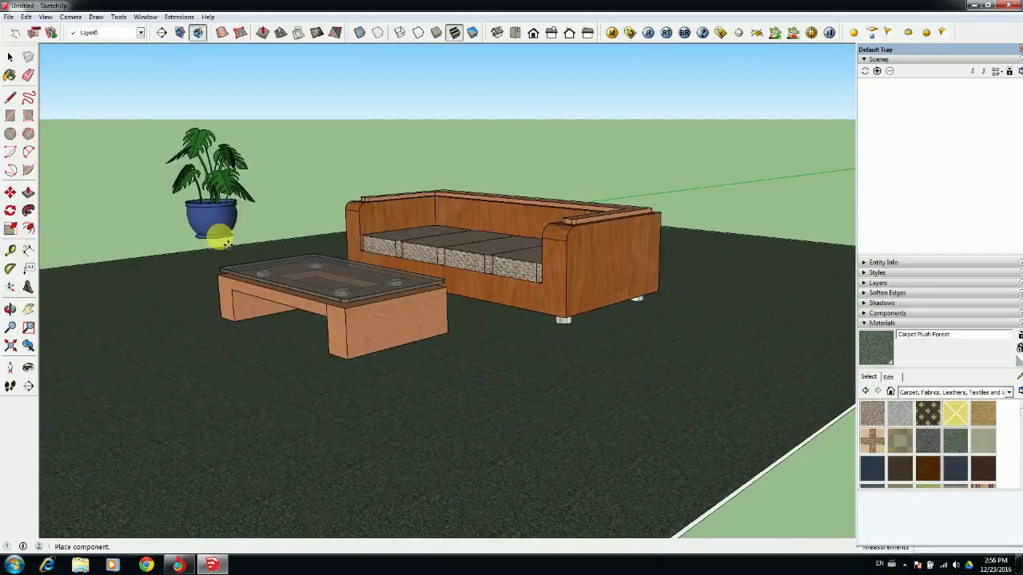
pyautogui.click(707, 328)
# Scale the potted plant down and copy it to the opposite end of the sofa.
pyautogui.press('s')
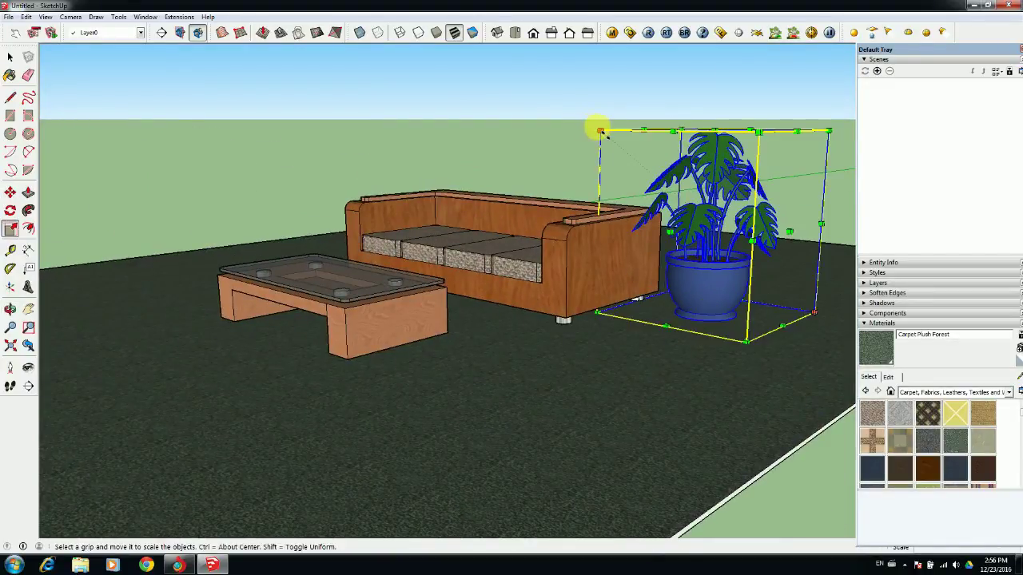
pyautogui.moveTo(595, 128); pyautogui.dragTo(703, 254)
pyautogui.press('m')
pyautogui.moveTo(656, 337); pyautogui.dragTo(679, 281, button='middle')
pyautogui.press('ctrl')
pyautogui.click(679, 284)
pyautogui.click(236, 440)
pyautogui.moveTo(233, 440); pyautogui.dragTo(429, 429, button='middle')
pyautogui.keyDown('shift'); pyautogui.moveTo(294, 194); pyautogui.dragTo(356, 255, button='middle'); pyautogui.keyUp('shift')
pyautogui.click(160, 96)
# Frame the sofa, coffee table and plants in a close three-quarter view for rendering.
pyautogui.scroll(1, 466, 344)
pyautogui.moveTo(445, 361); pyautogui.dragTo(510, 453, button='middle')
pyautogui.scroll(-6, 491, 392)
pyautogui.moveTo(490, 392); pyautogui.dragTo(708, 365, button='middle')
pyautogui.scroll(5, 629, 369)
pyautogui.moveTo(630, 369)
pyautogui.mouseDown(button='middle')
pyautogui.moveTo(710, 276)
pyautogui.moveTo(659, 346)
pyautogui.moveTo(632, 352)
pyautogui.mouseUp(button='middle')
pyautogui.scroll(4, 260, 154)
# Set V-Ray's render output to save as the PNG file Coutch on the Desktop.
pyautogui.click(629, 32)
pyautogui.click(512, 143)
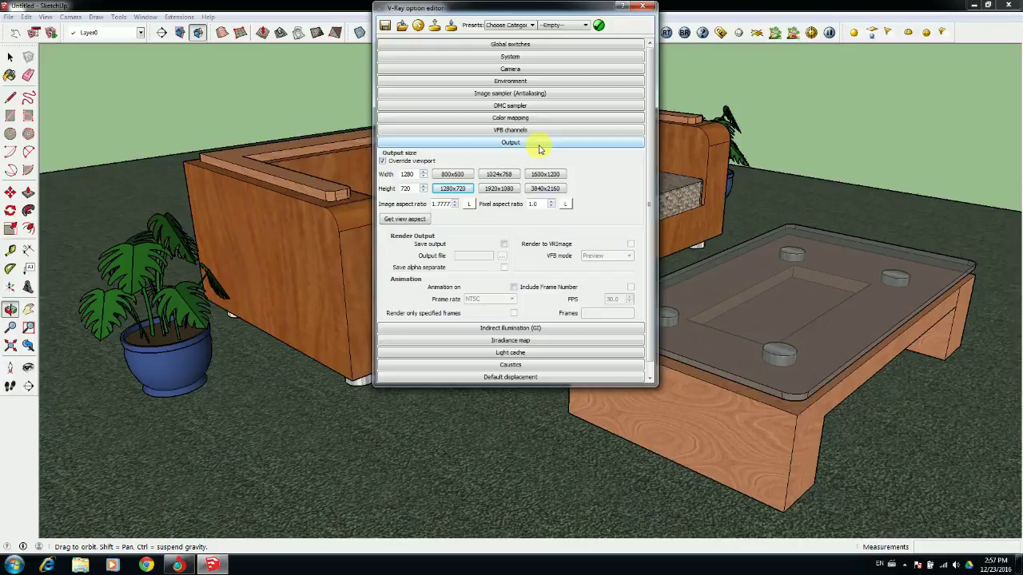
pyautogui.click(502, 256)
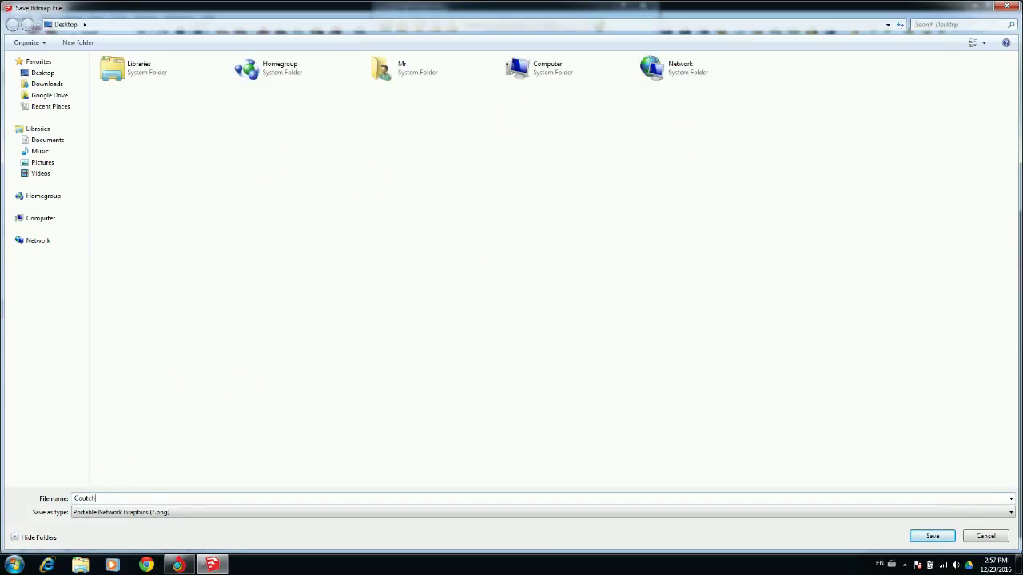
pyautogui.click(932, 536)
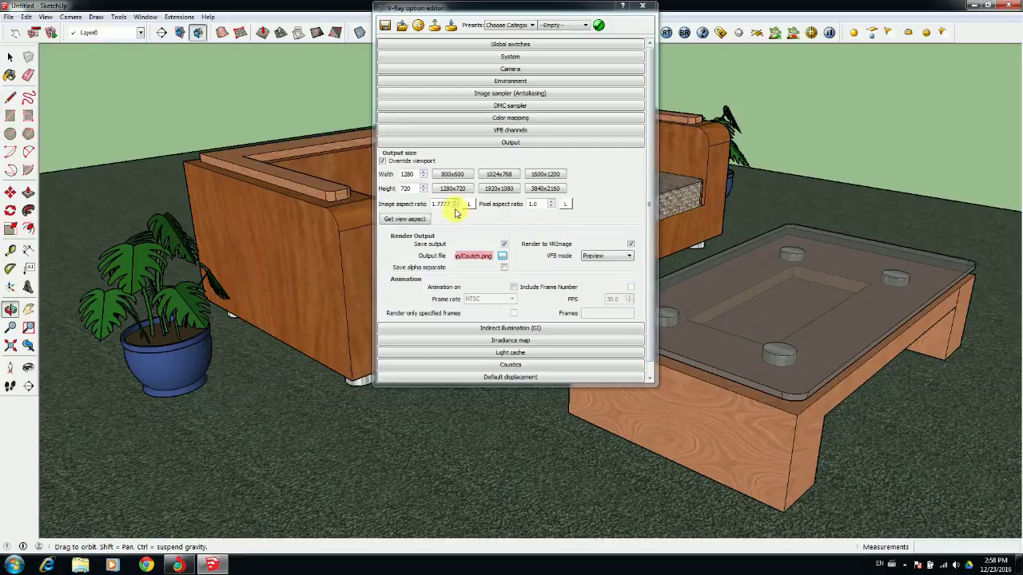
# View V-Ray's camera settings and load the Exterior preset into the render options.
pyautogui.click(510, 142)
pyautogui.click(511, 68)
pyautogui.click(510, 24)
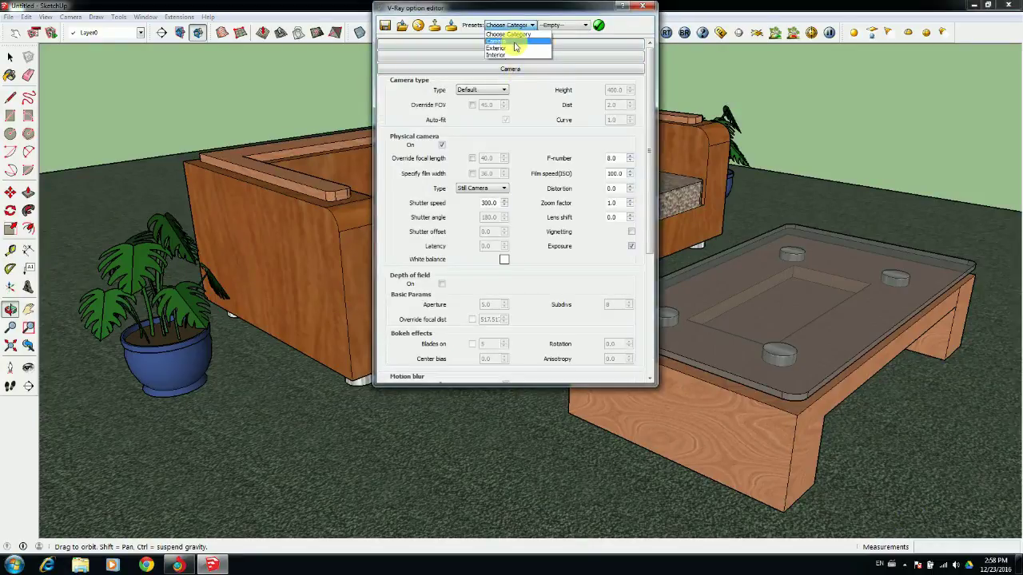
pyautogui.click(518, 46)
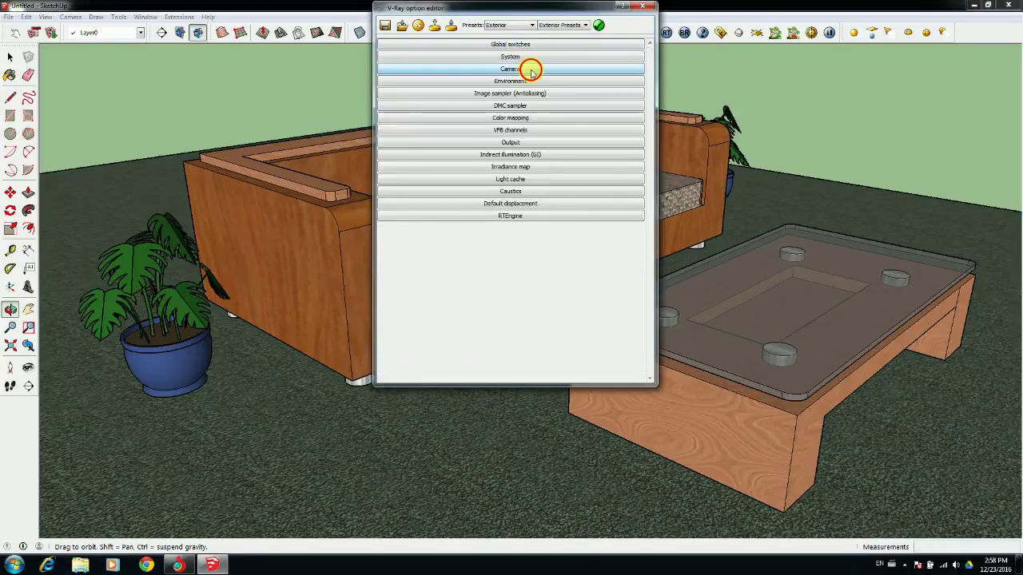
pyautogui.click(599, 26)
# Add a reflection layer to the Translucent Glass Gray material in V-Ray's material editor and close the editor.
pyautogui.click(611, 32)
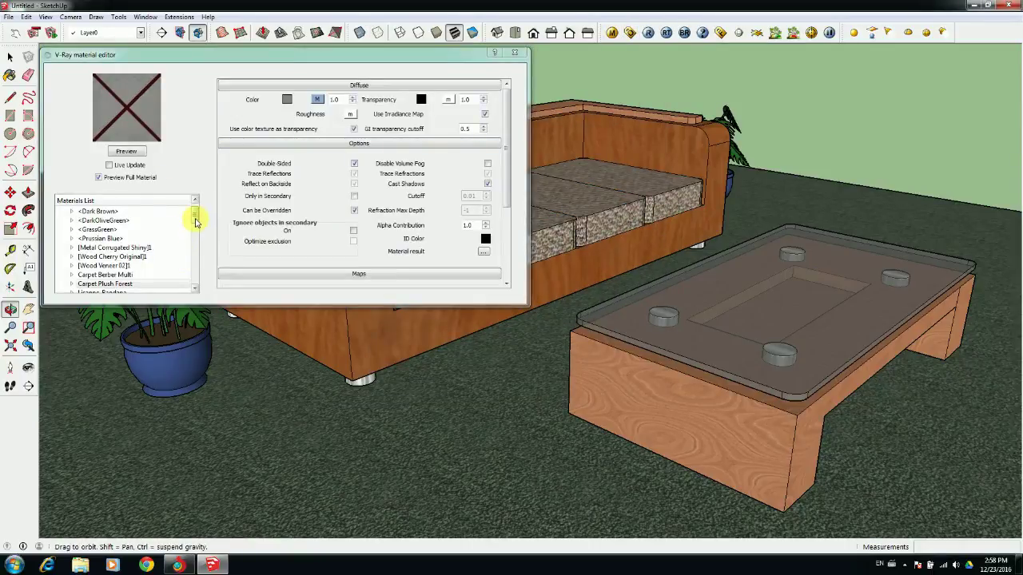
pyautogui.moveTo(196, 222); pyautogui.dragTo(194, 279)
pyautogui.click(128, 257)
pyautogui.rightClick(119, 258)
pyautogui.click(269, 276)
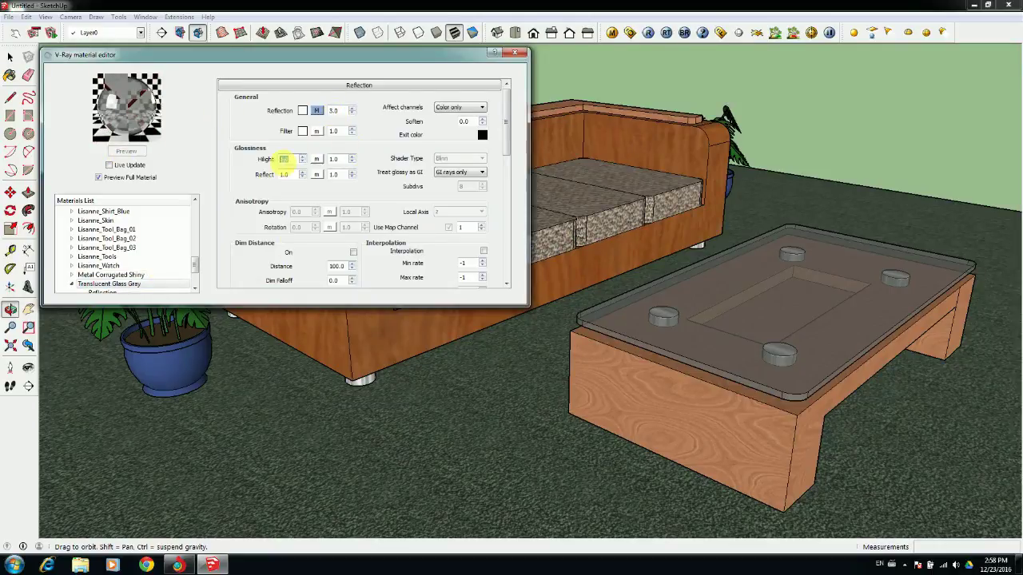
pyautogui.click(515, 54)
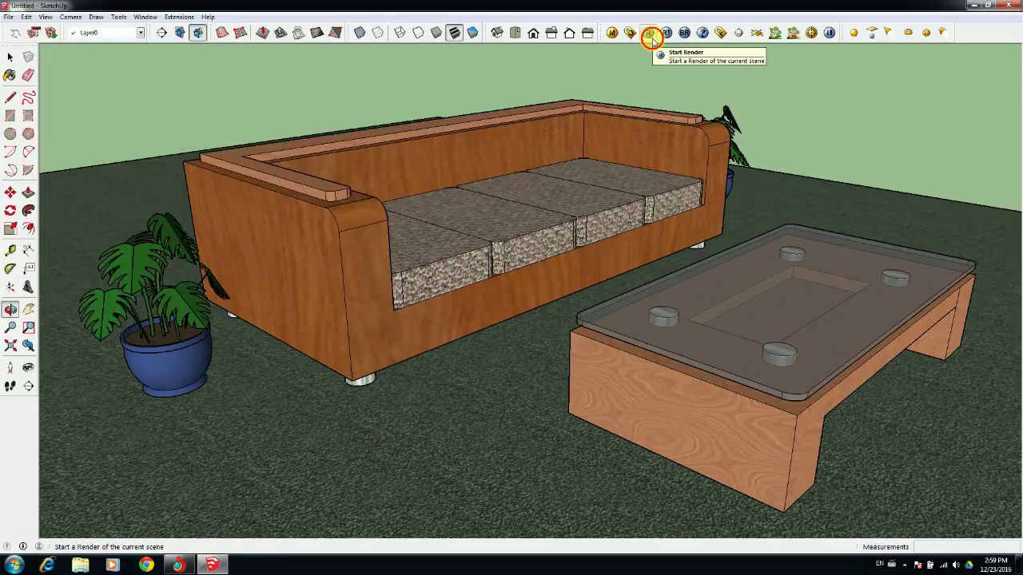
# Start the V-Ray render of the scene, postpone the software update and move the frame buffer clear of the progress window.
pyautogui.click(649, 32)
pyautogui.moveTo(591, 109); pyautogui.dragTo(587, 56)
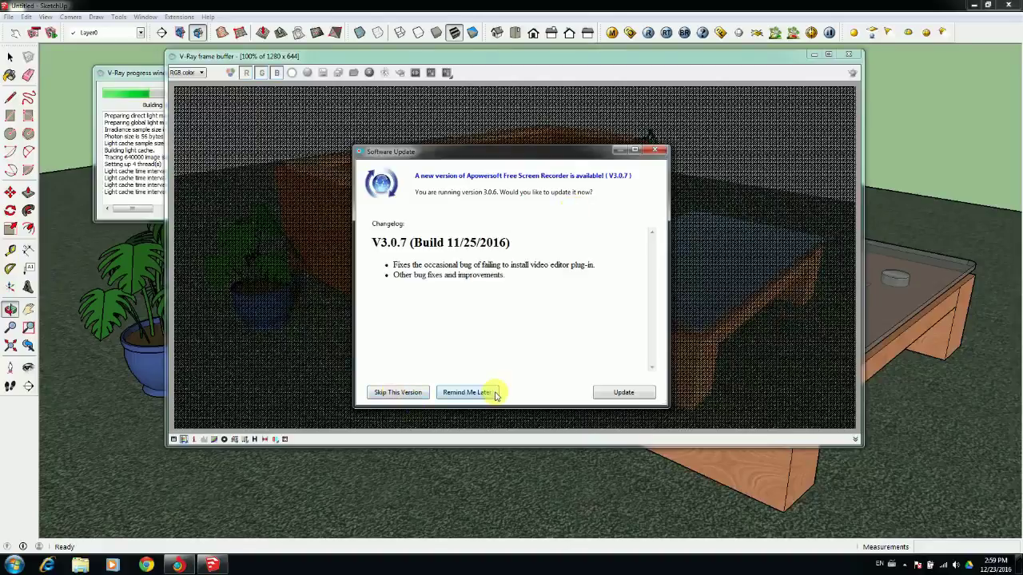
pyautogui.click(470, 392)
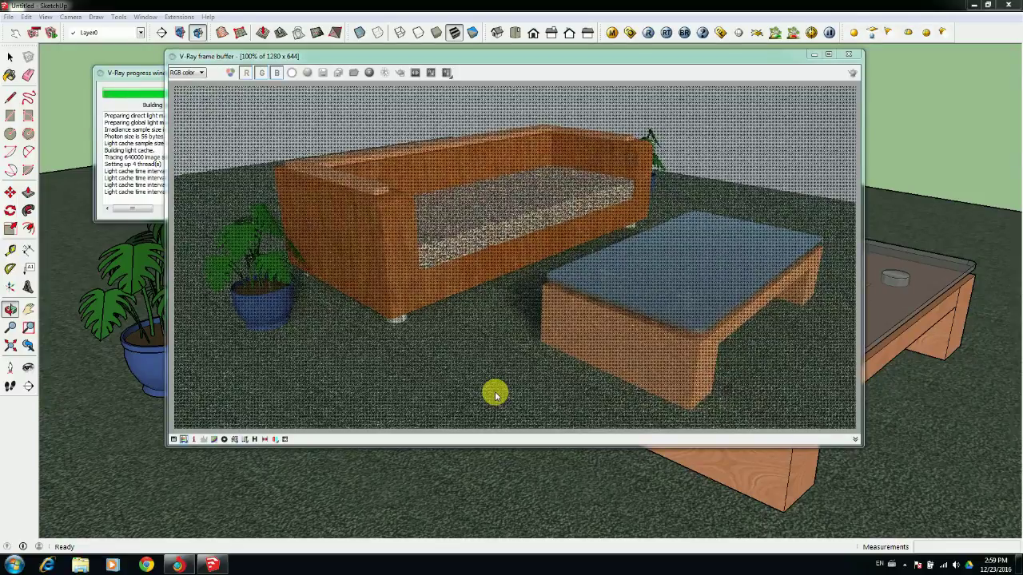
pyautogui.moveTo(313, 57); pyautogui.dragTo(374, 57)
# Examine the finished render in the V-Ray frame buffer and close it.
pyautogui.moveTo(211, 565)
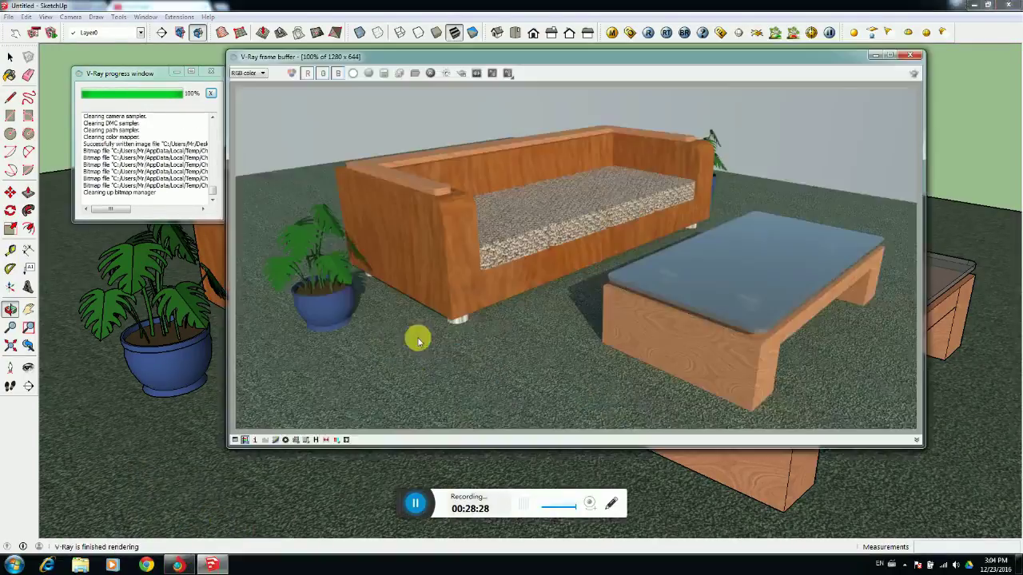
pyautogui.scroll(3, 612, 260)
pyautogui.scroll(-4, 581, 239)
pyautogui.scroll(1, 581, 239)
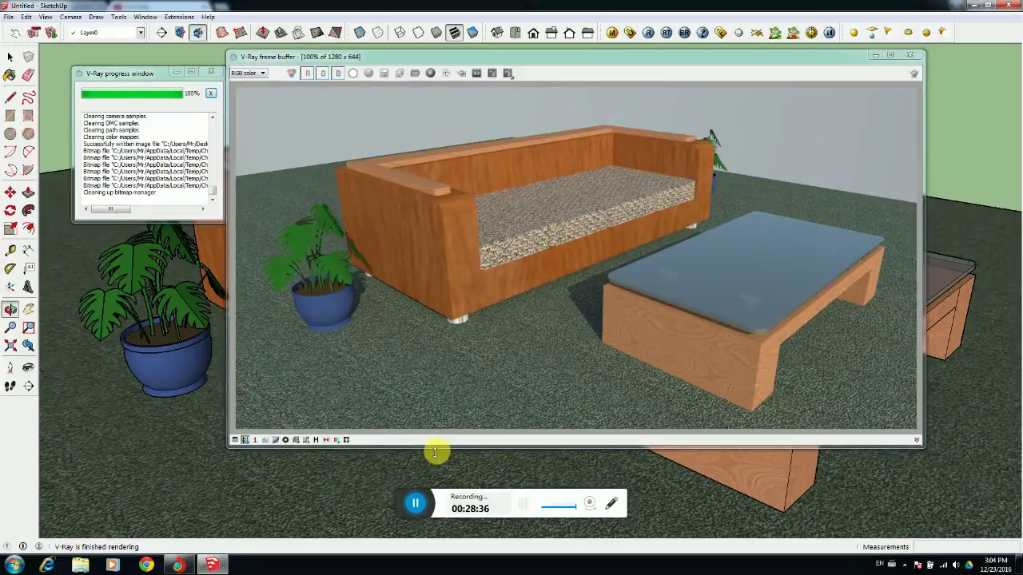
pyautogui.click(911, 55)
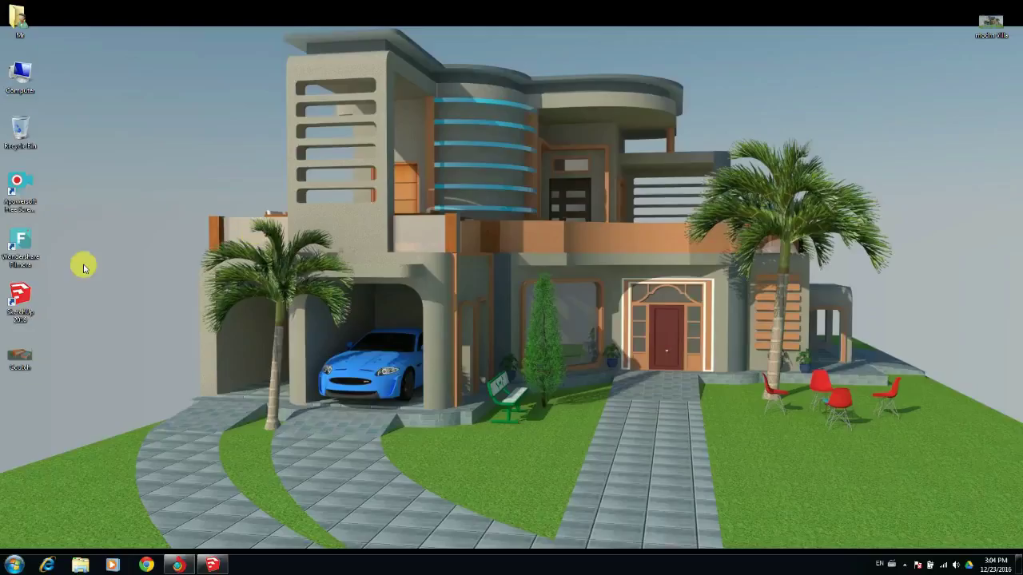
# Open the saved Coutch image from the desktop in Windows Photo Viewer and inspect the render.
pyautogui.rightClick(24, 356)
pyautogui.click(90, 87)
pyautogui.scroll(2, 449, 155)
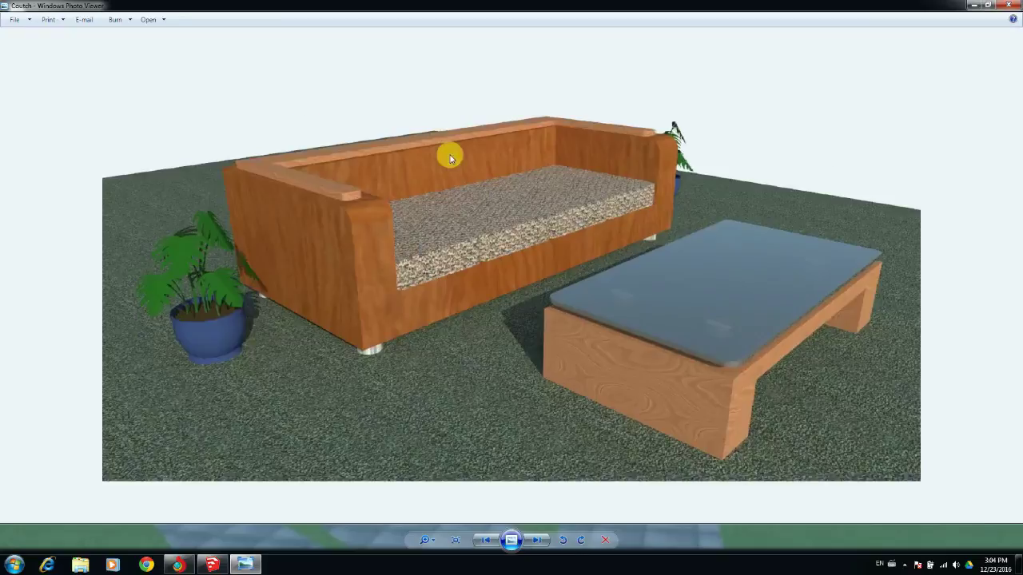
pyautogui.scroll(-1, 450, 155)
pyautogui.hotkey('alt', 'e')
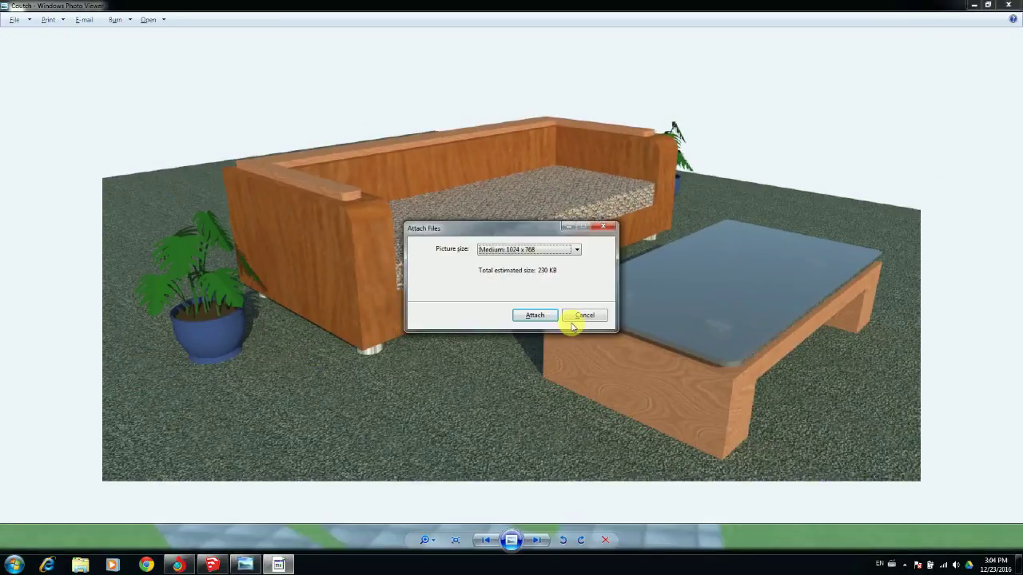
pyautogui.click(576, 316)
pyautogui.click(278, 565)
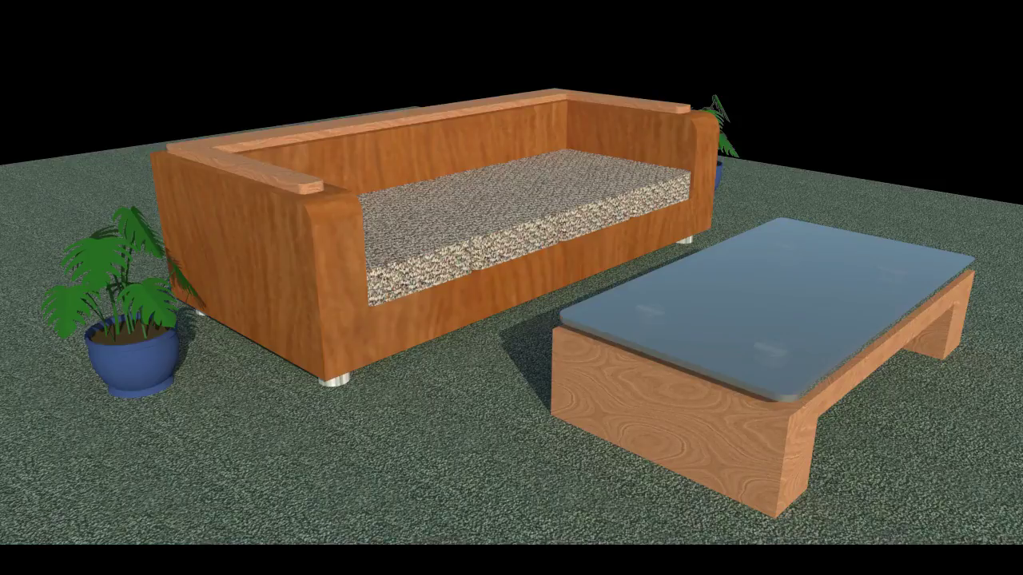